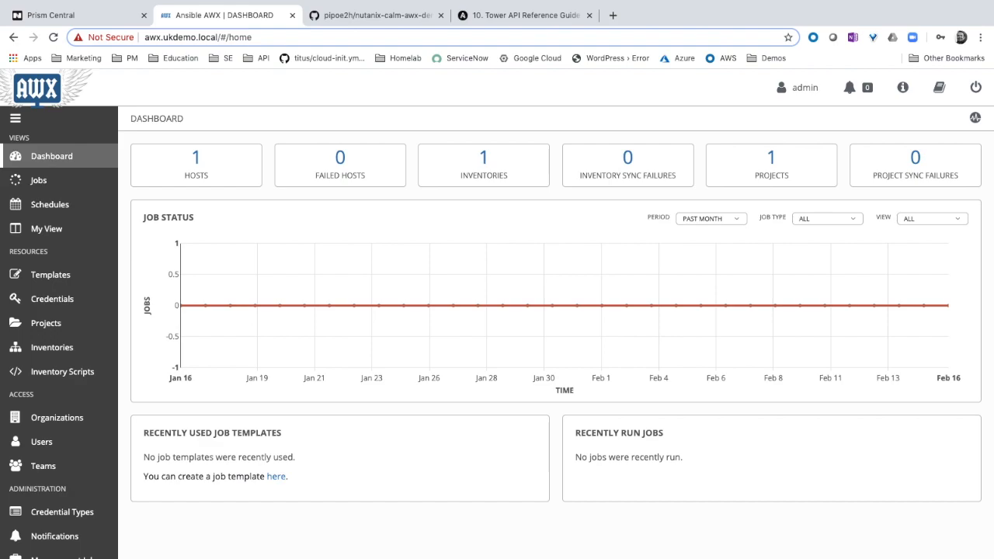
# Create and save a new AWX inventory named Calm, and check its ID in the page address
pyautogui.click(62, 351)
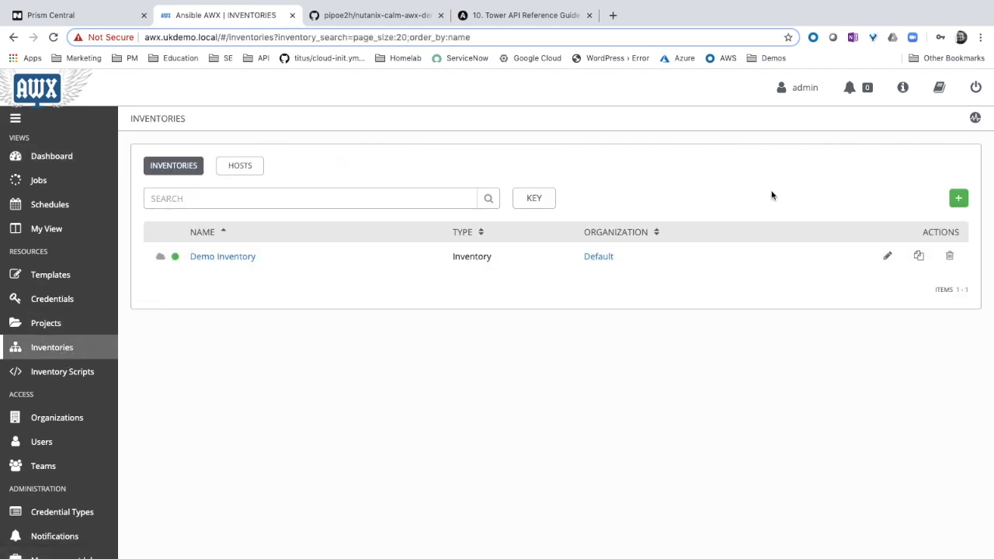
pyautogui.click(961, 200)
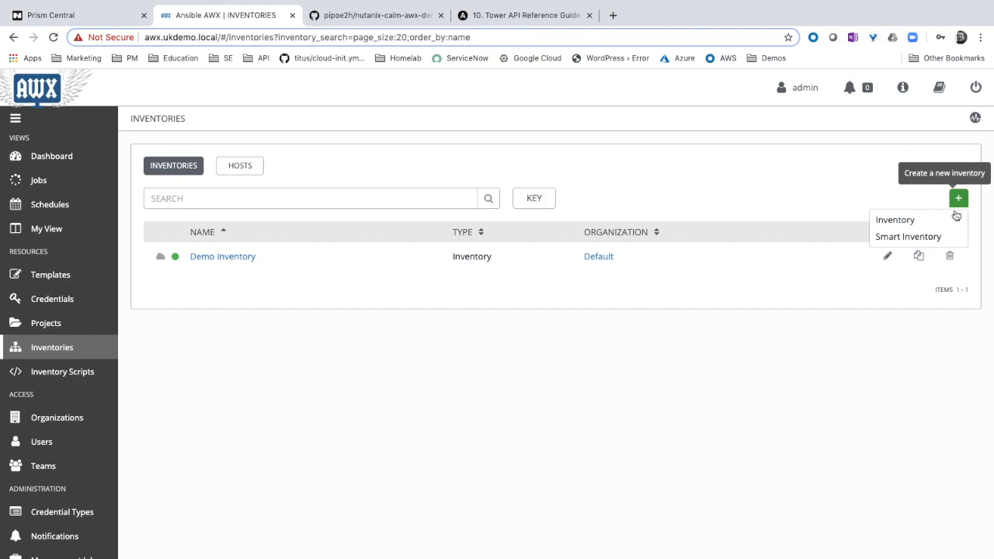
pyautogui.click(935, 220)
pyautogui.click(303, 240)
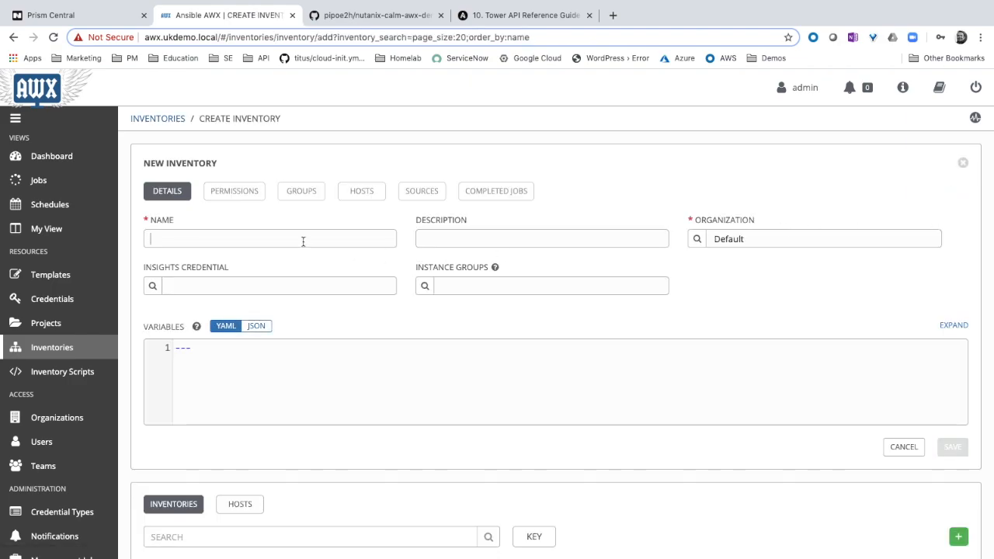
pyautogui.write('Calm')
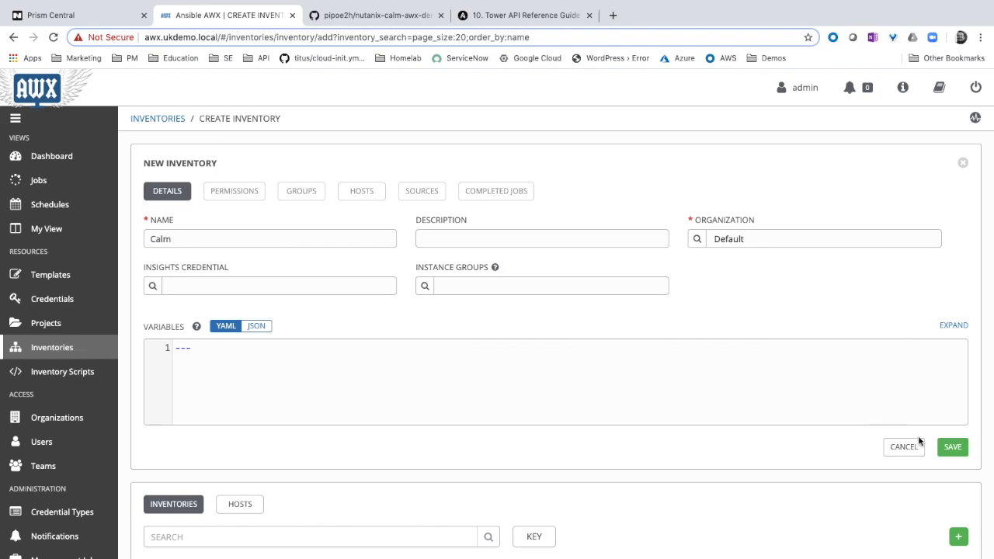
pyautogui.click(957, 448)
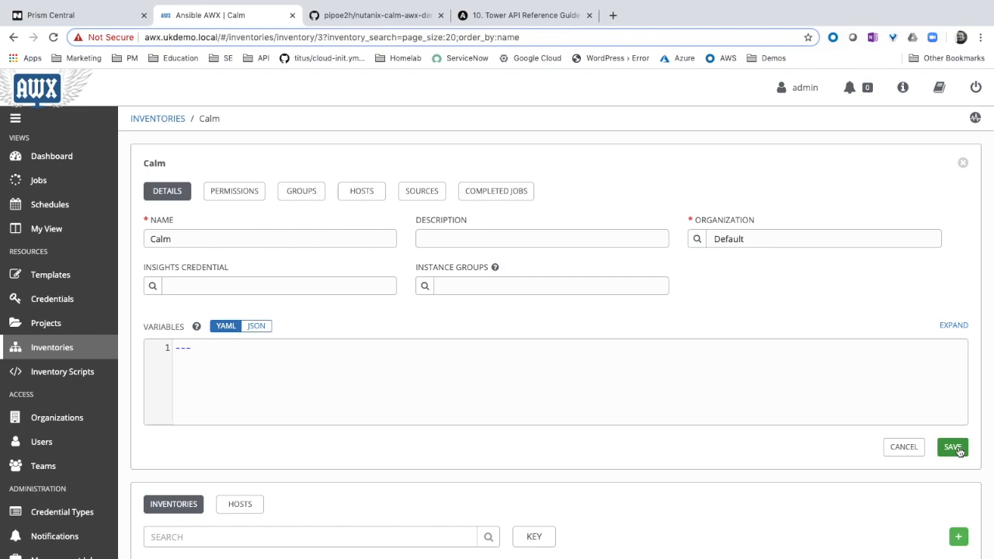
pyautogui.click(316, 37)
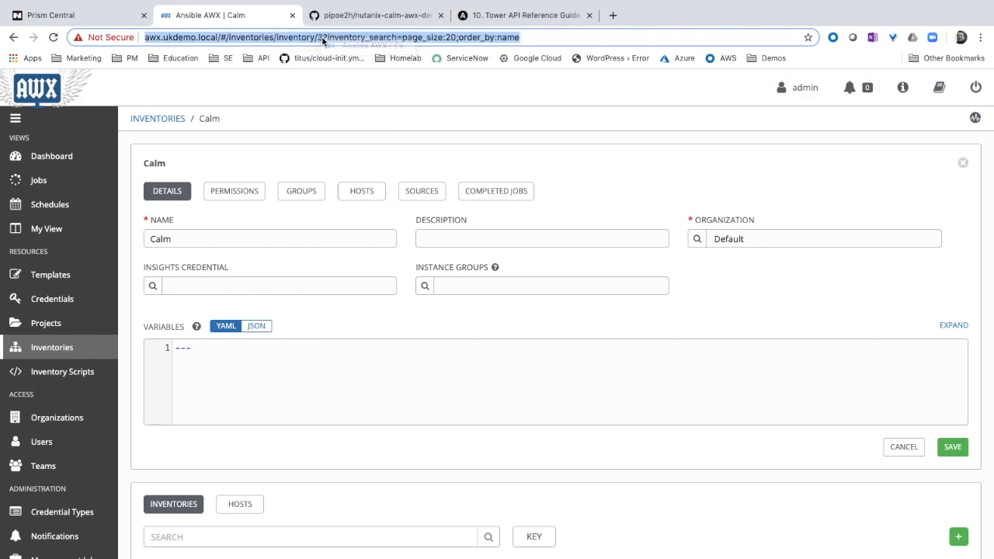
pyautogui.click(321, 38)
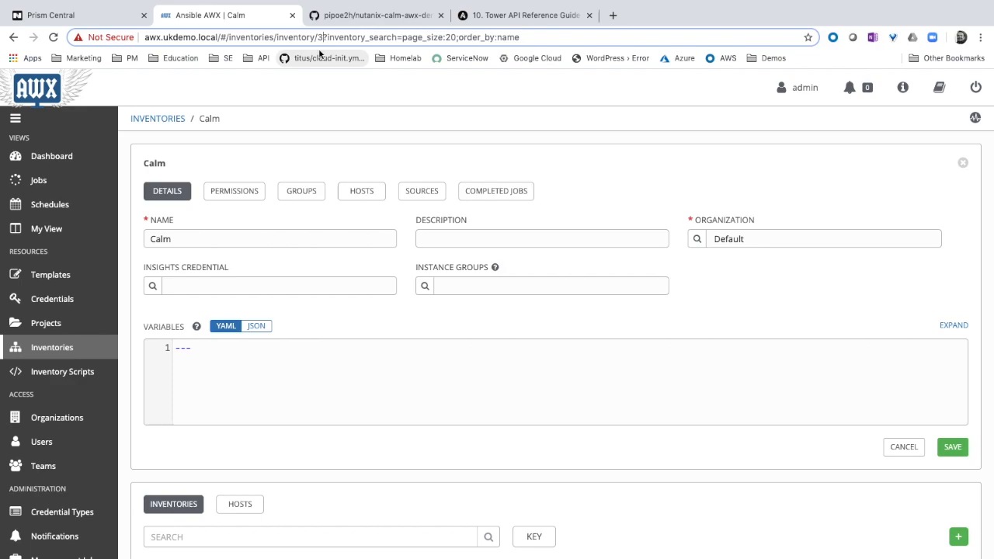
# Switch to the nutanix-calm-awx-demo GitHub repository and save the raw calm-ansible-integration.json file to the Downloads folder
pyautogui.click(68, 21)
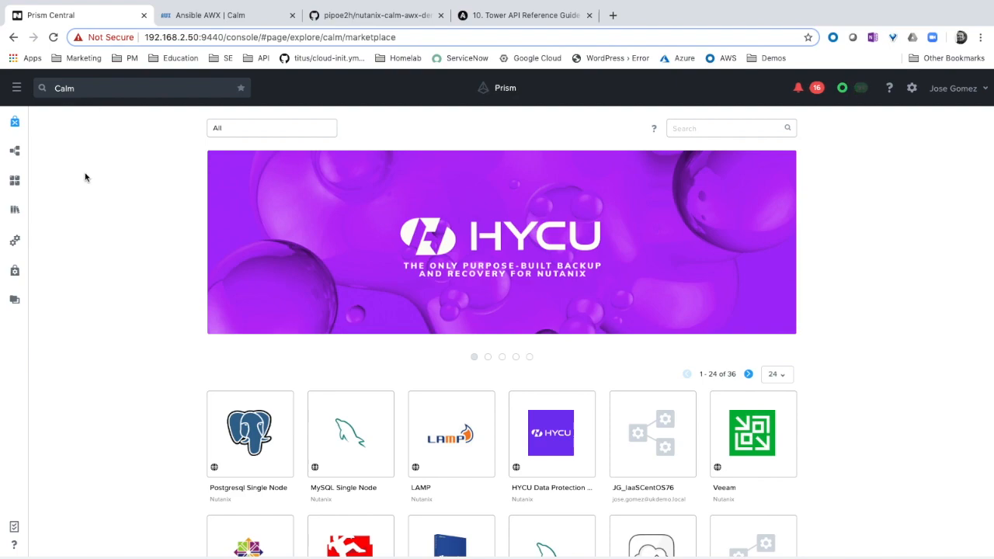
pyautogui.click(371, 18)
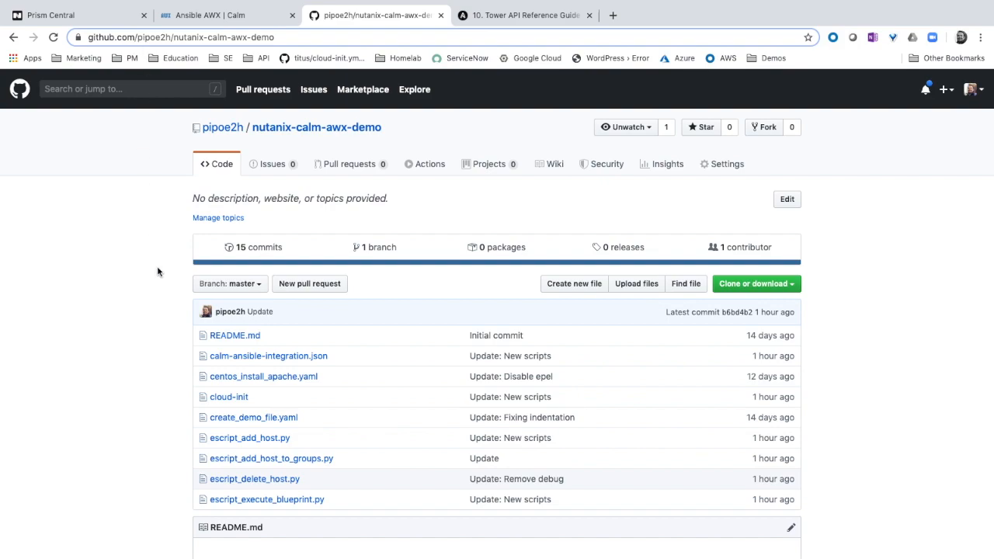
pyautogui.scroll(-1, 148, 274)
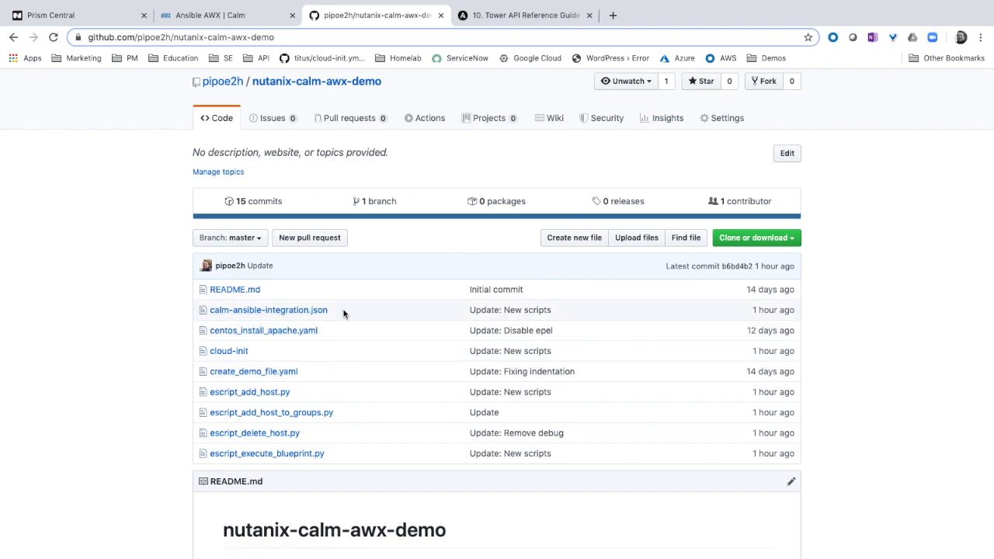
pyautogui.click(318, 312)
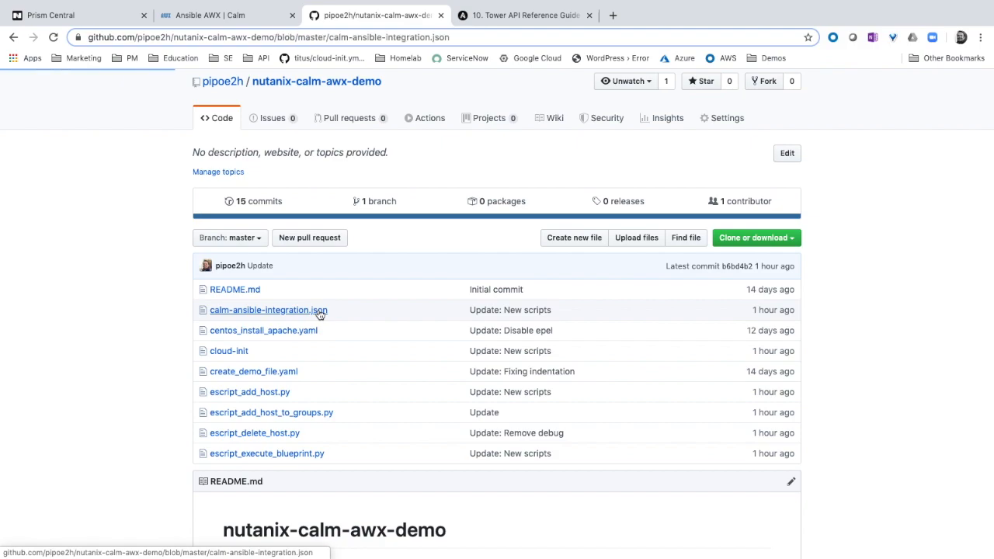
pyautogui.click(633, 287)
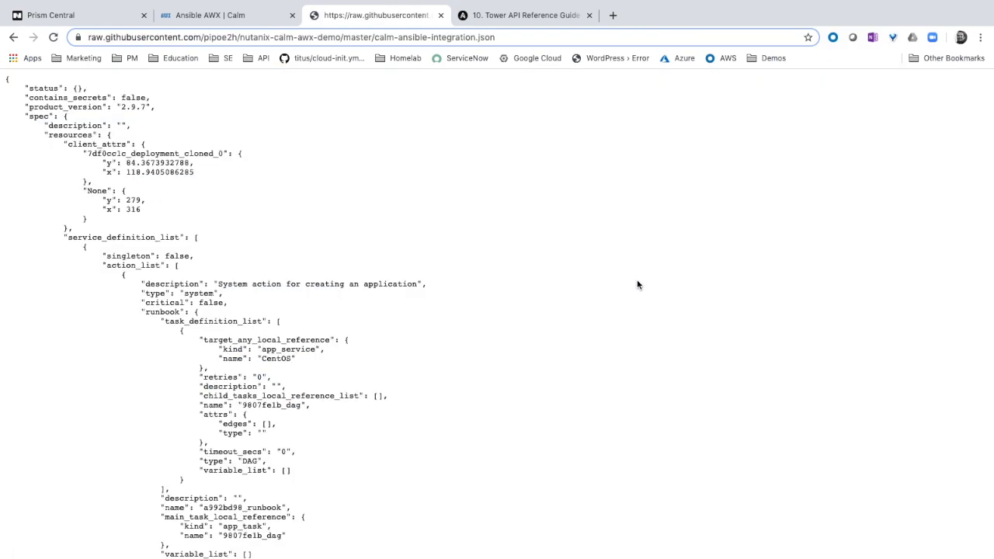
pyautogui.press('super+s')
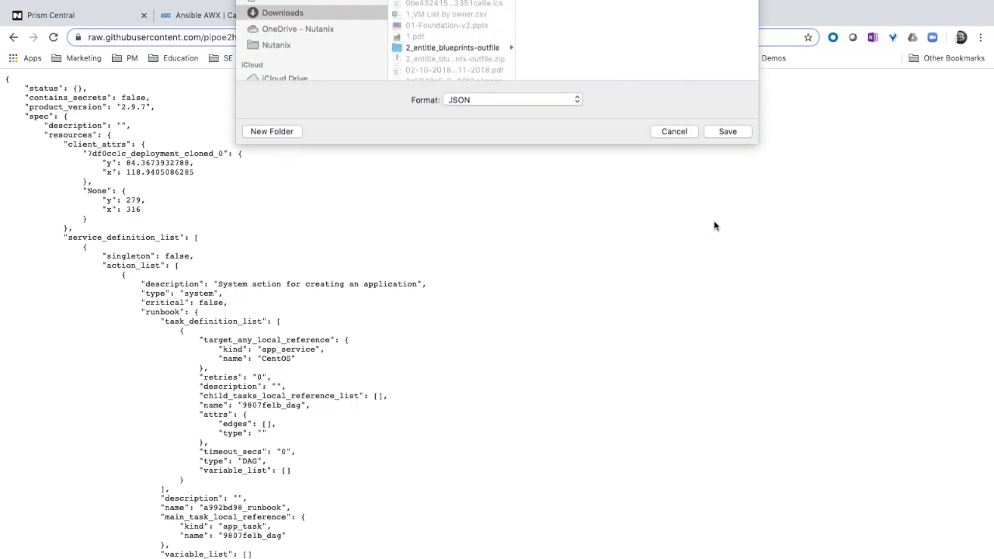
pyautogui.click(741, 267)
pyautogui.click(586, 75)
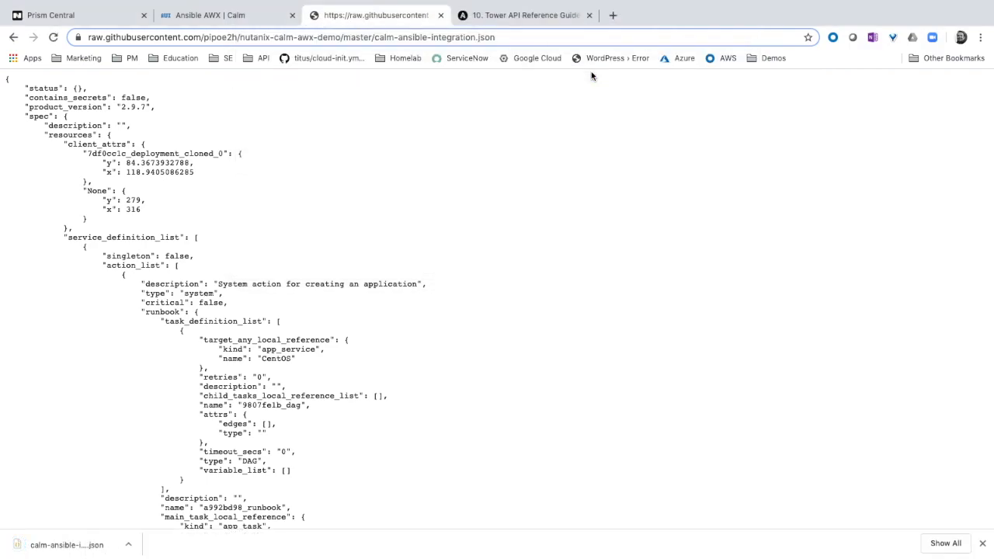
# Switch to Prism Central and choose calm-ansible-integration.json from Downloads as the Calm blueprint to upload
pyautogui.click(68, 24)
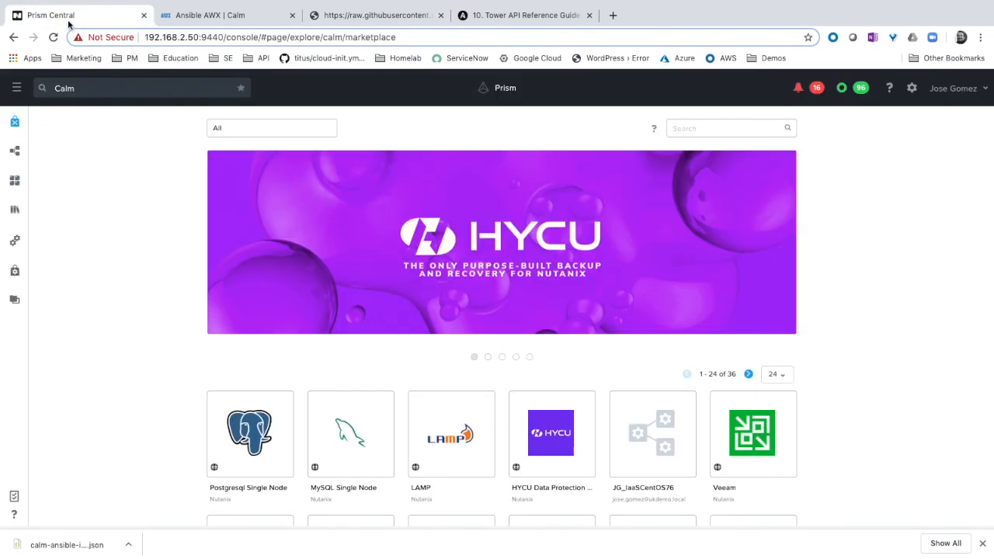
pyautogui.click(17, 153)
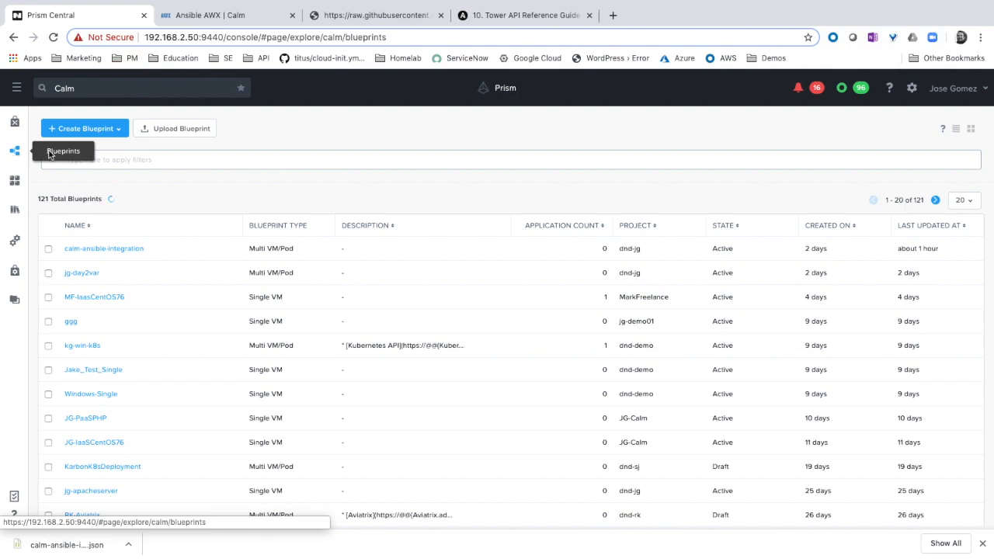
pyautogui.click(181, 129)
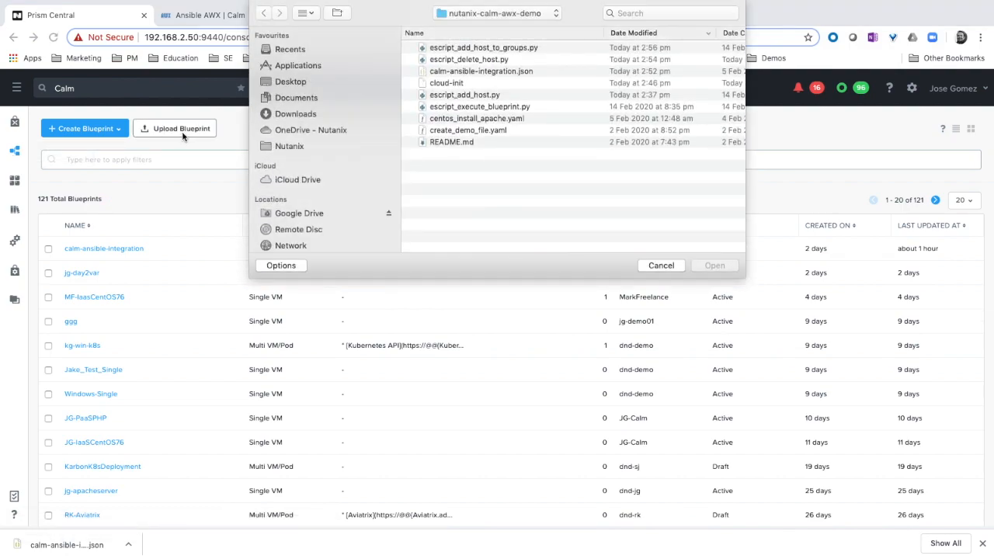
pyautogui.click(293, 114)
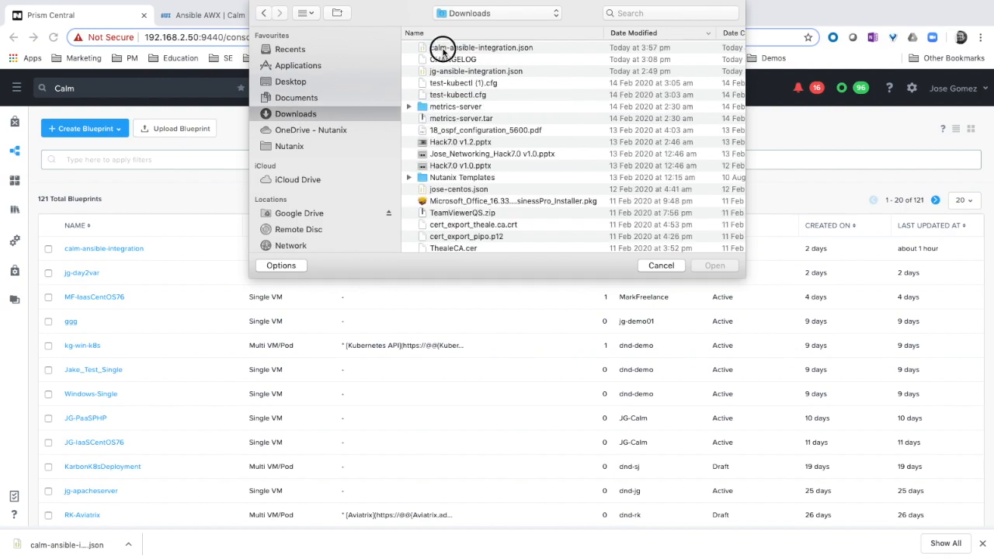
pyautogui.click(444, 49)
pyautogui.click(709, 268)
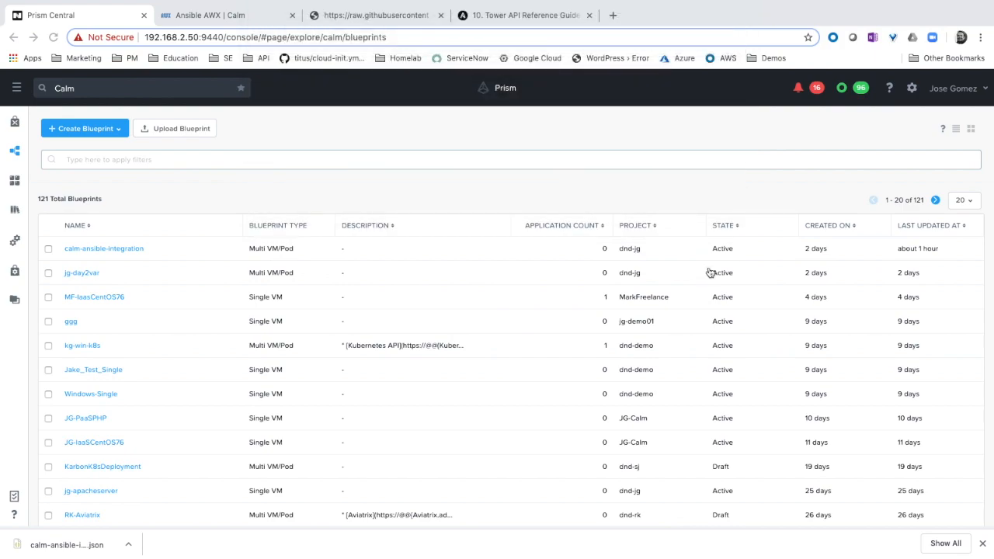
# Upload the blueprint under the name demo-calm-ansible-integration in the dnd-jg project
pyautogui.click(343, 224)
pyautogui.write('demo-calm-ansible-integration')
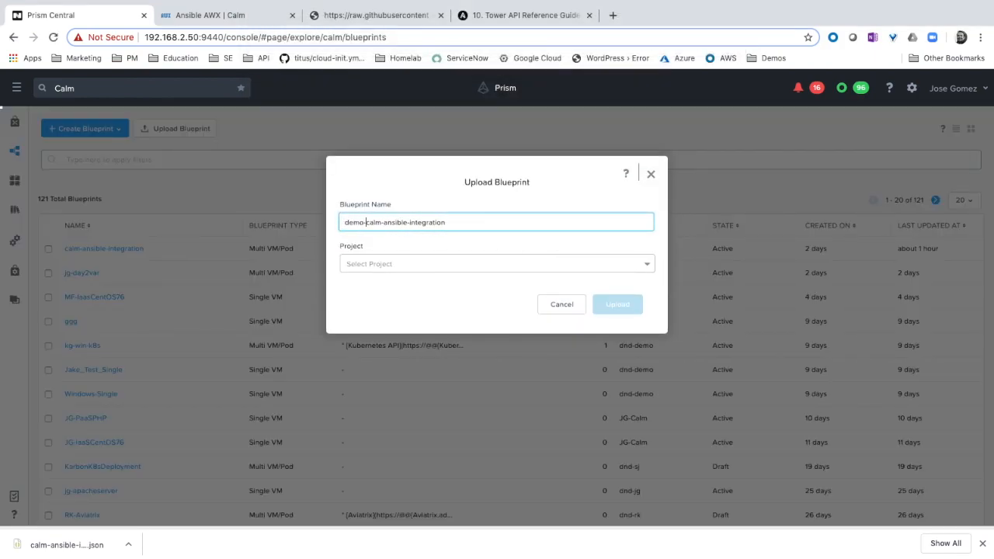
pyautogui.click(421, 268)
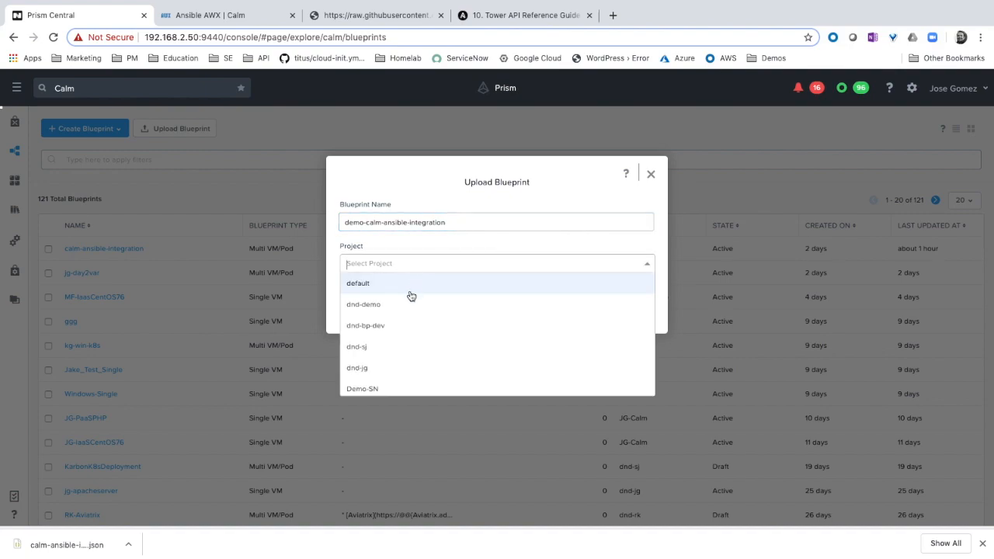
pyautogui.click(398, 372)
pyautogui.click(627, 305)
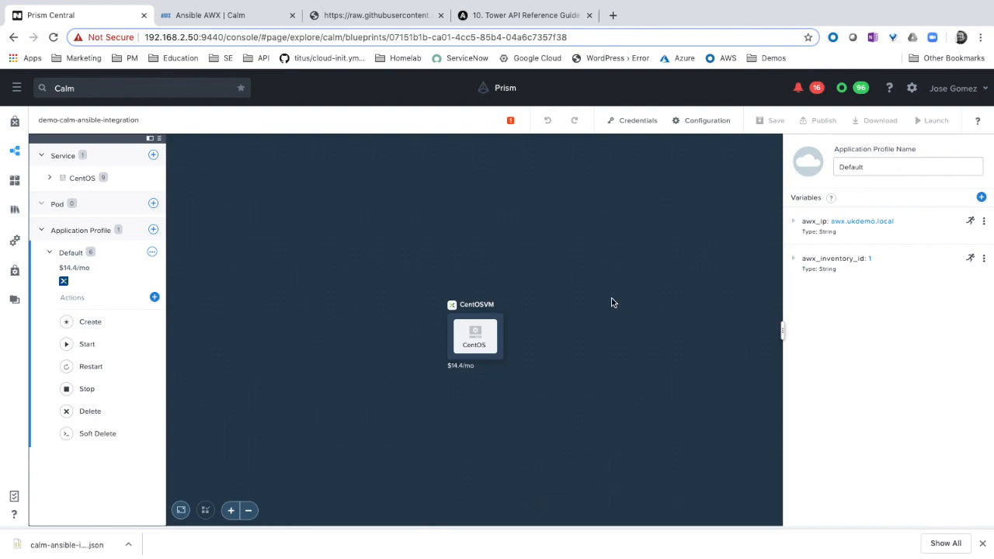
# Review the file list of the GitHub repository and return to the blueprint in Prism Central
pyautogui.click(381, 21)
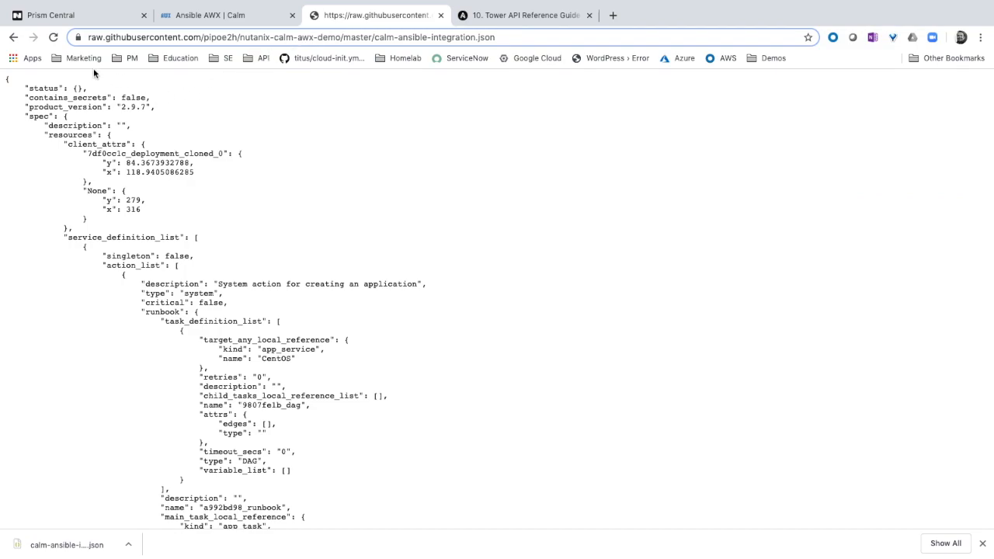
pyautogui.click(15, 39)
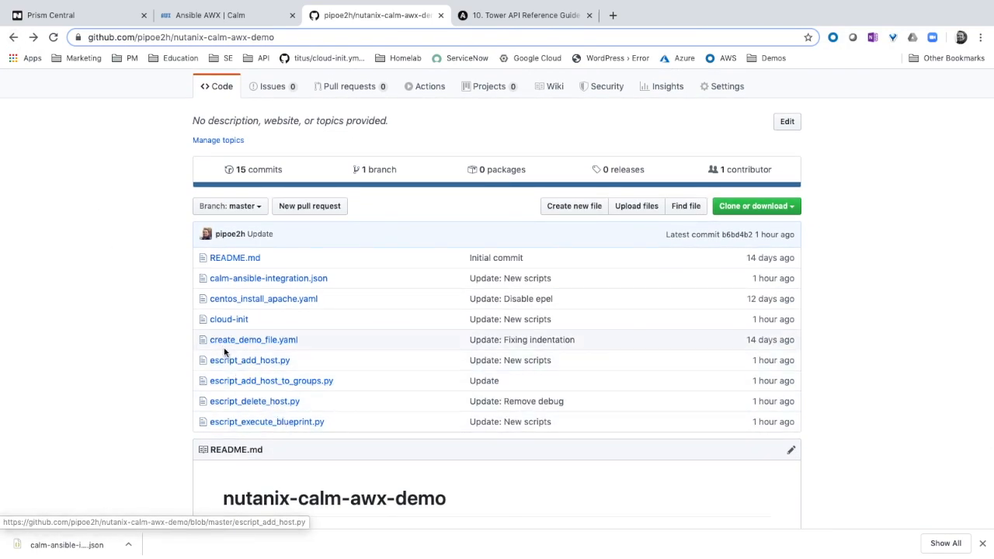
pyautogui.click(67, 14)
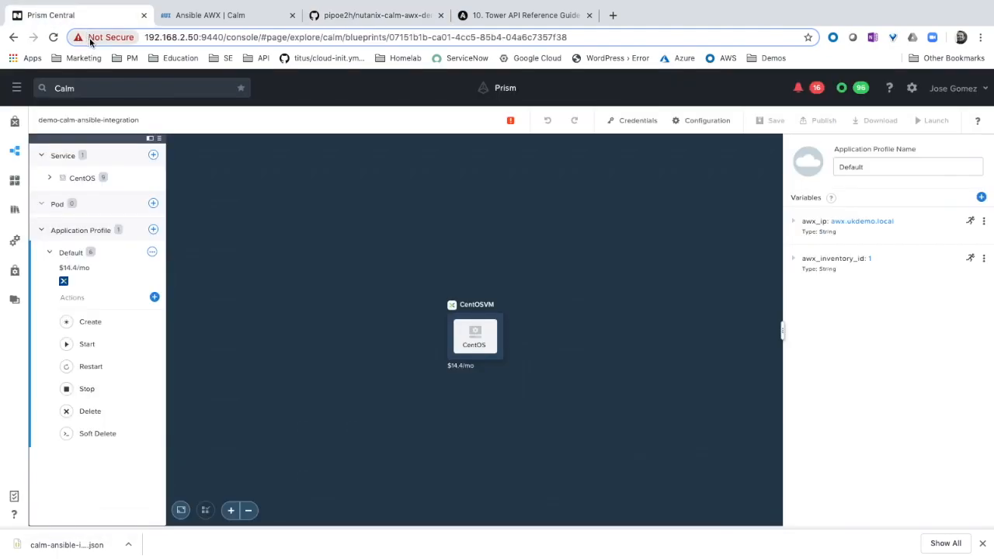
pyautogui.click(469, 328)
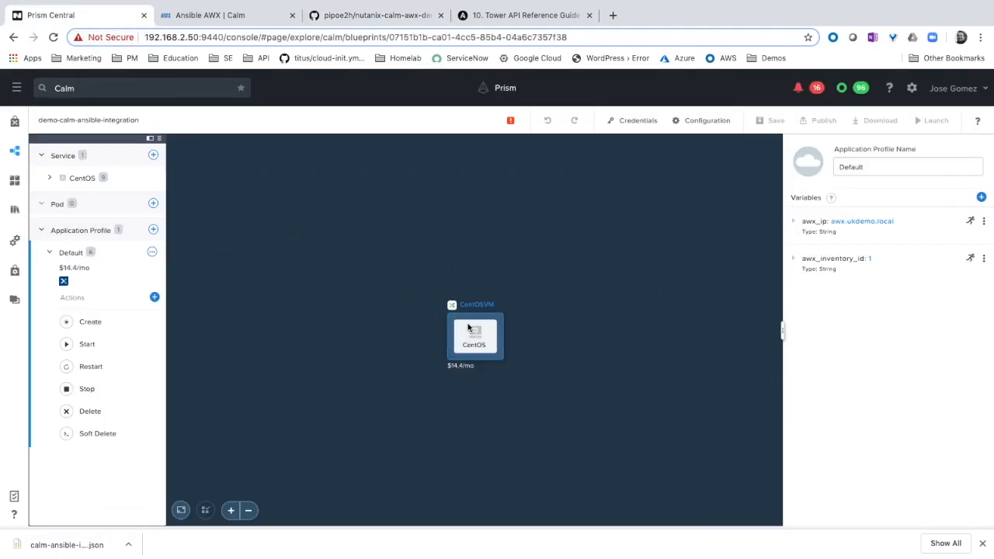
# In the blueprint's credentials, set the cred_os username to ansible and enter its password
pyautogui.click(639, 122)
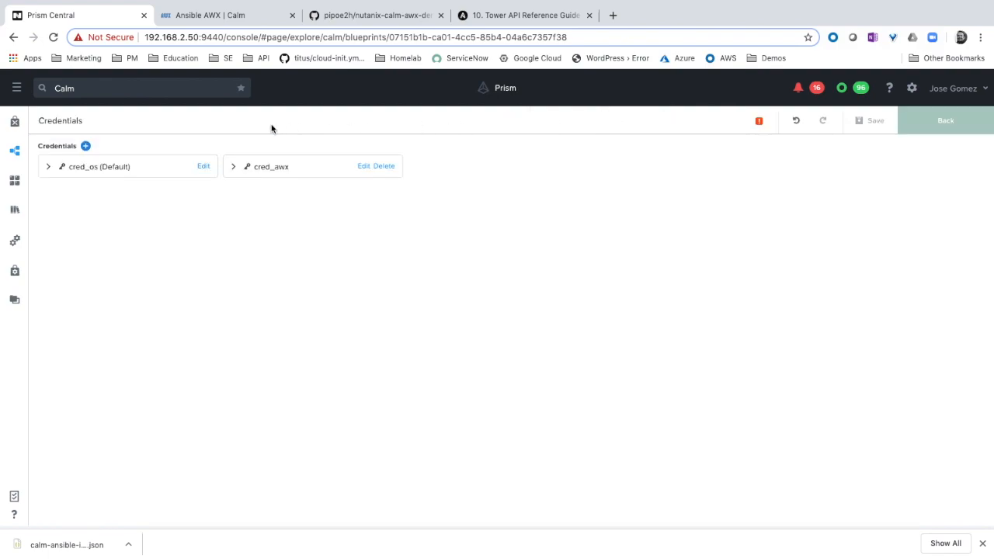
pyautogui.click(48, 168)
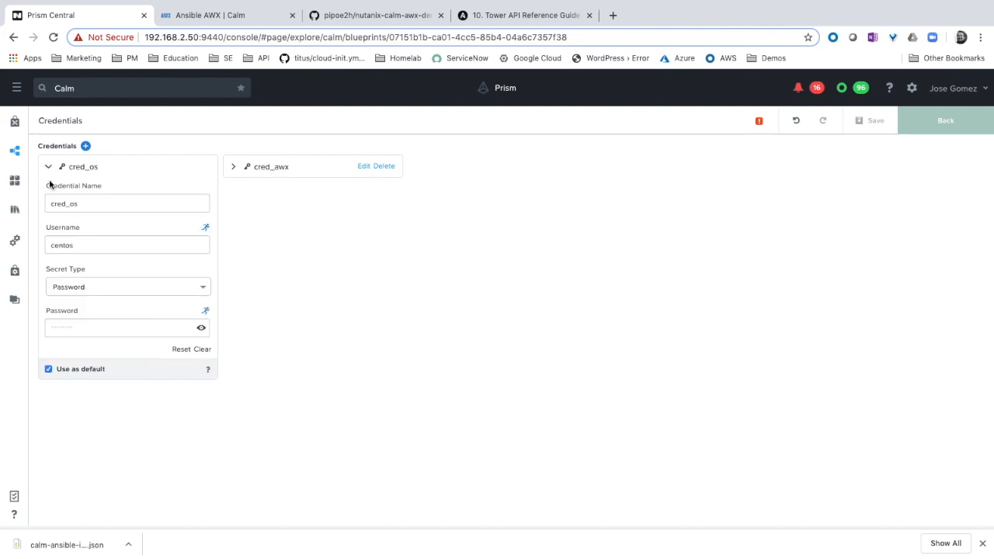
pyautogui.doubleClick(58, 242)
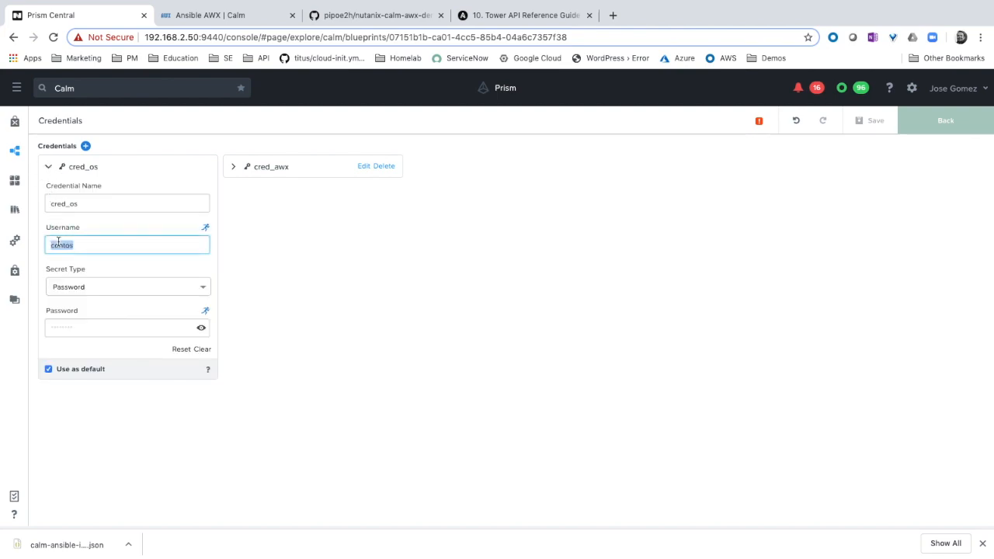
pyautogui.write('ansible')
pyautogui.click(78, 326)
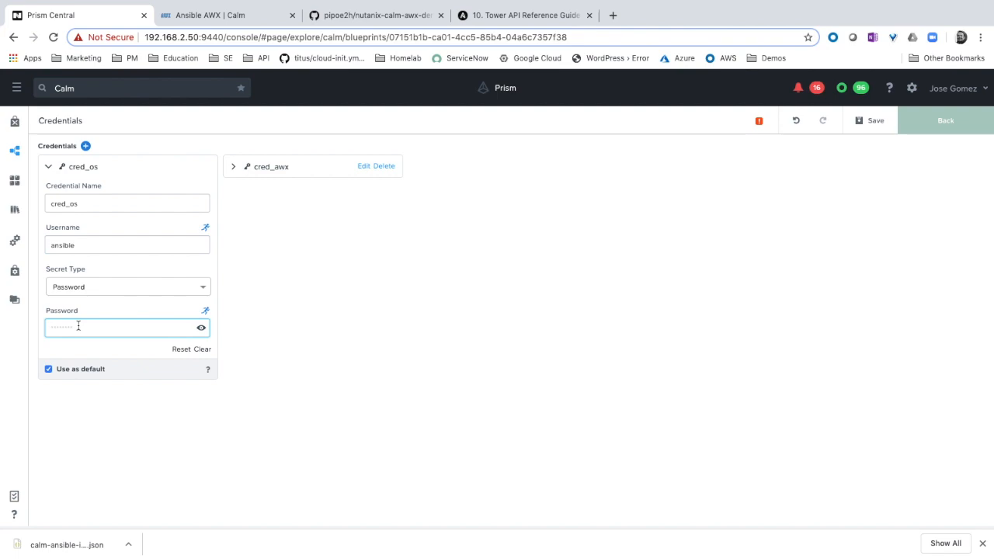
pyautogui.write('nutanix/4u')
# Enter the password for the cred_awx credential, save the blueprint and return to the blueprint canvas
pyautogui.click(234, 169)
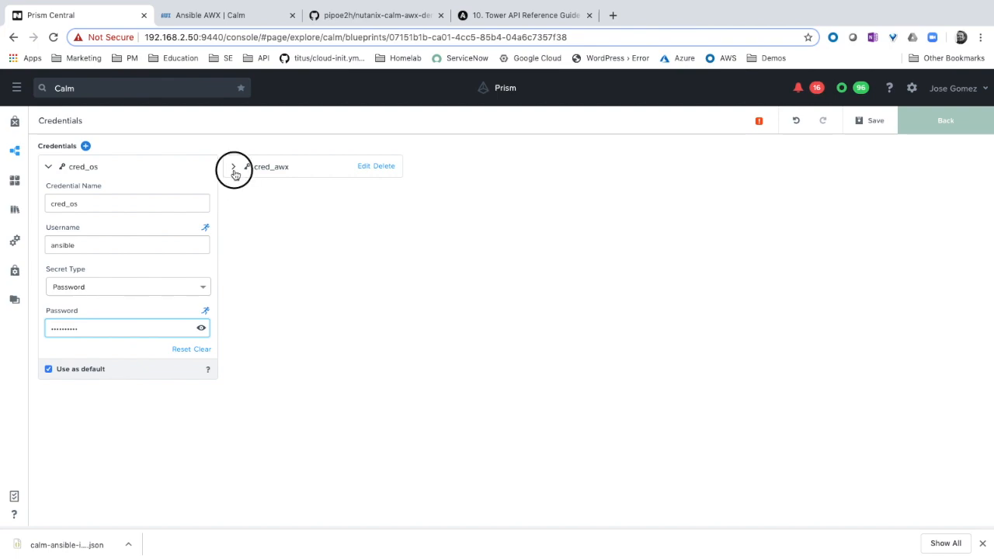
pyautogui.click(242, 325)
pyautogui.write('••••••••')
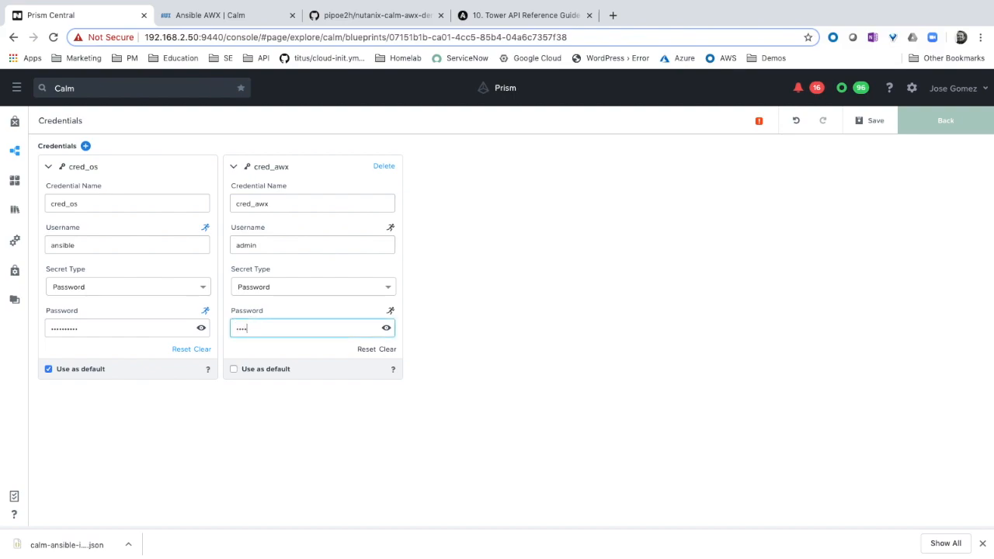
pyautogui.write('•••')
pyautogui.click(868, 120)
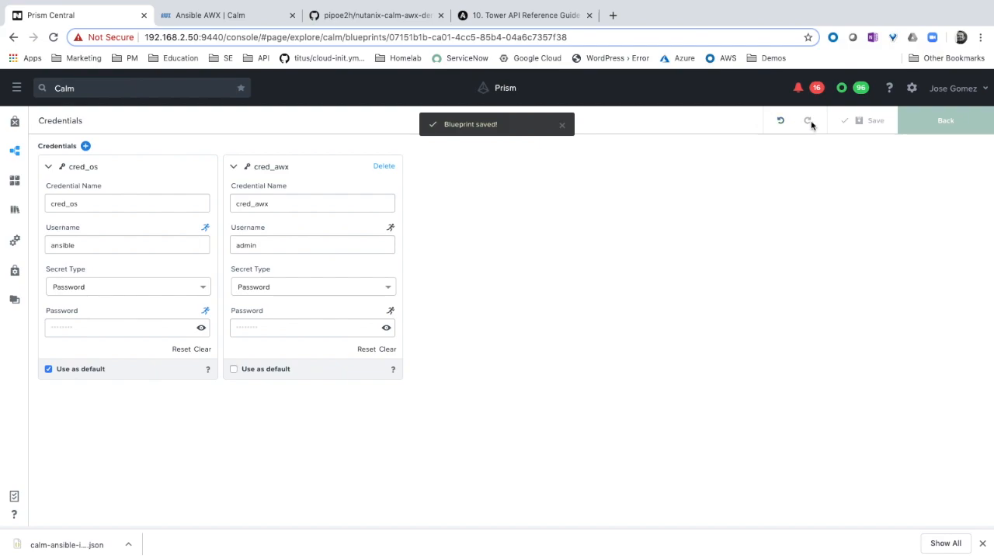
pyautogui.click(930, 129)
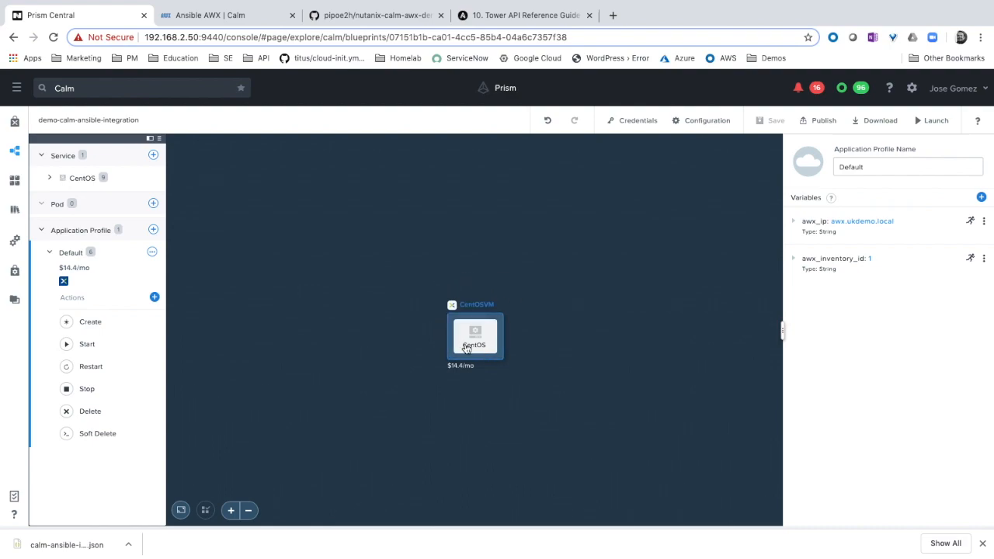
# Examine the script of the 0_AddHost task in the CentOS service's AwxAddHost action
pyautogui.click(50, 179)
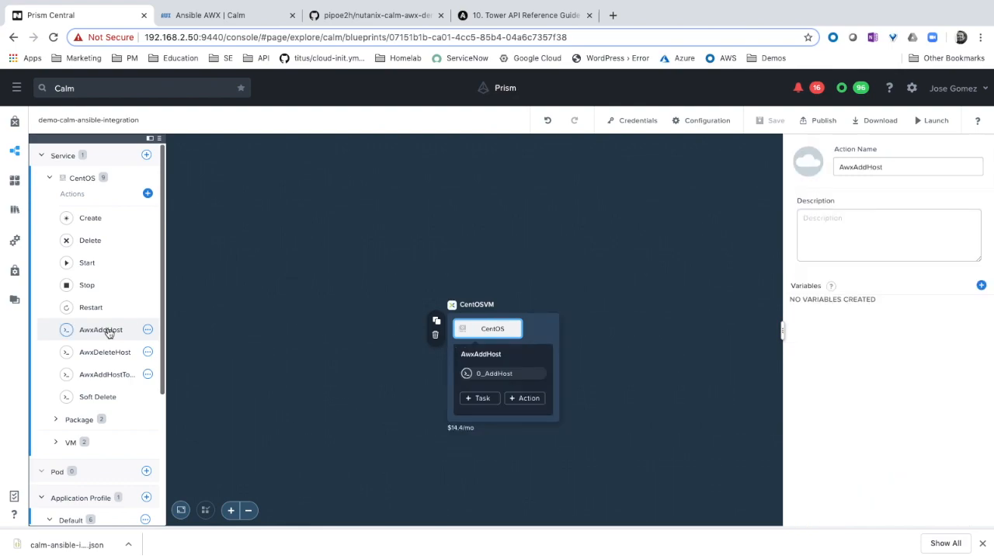
pyautogui.click(491, 376)
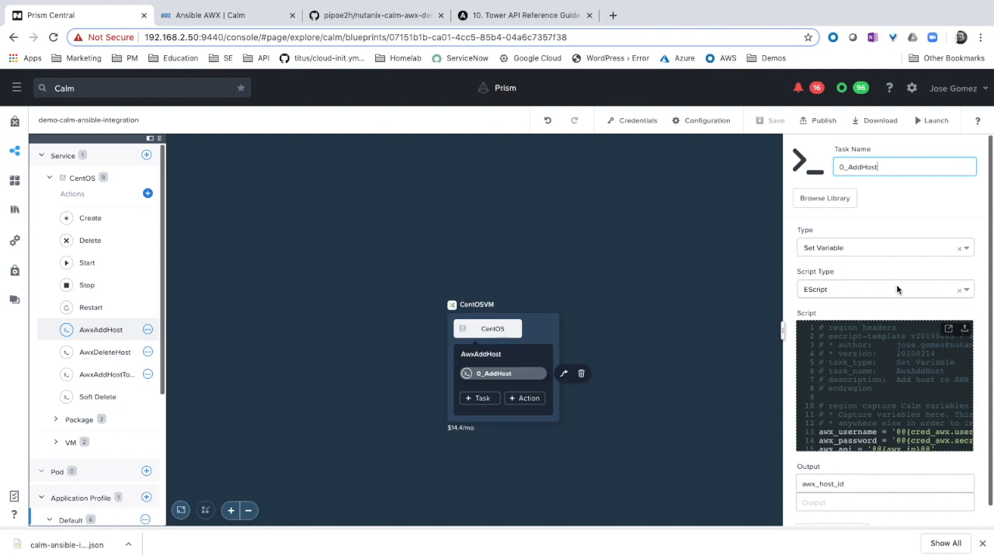
pyautogui.click(949, 331)
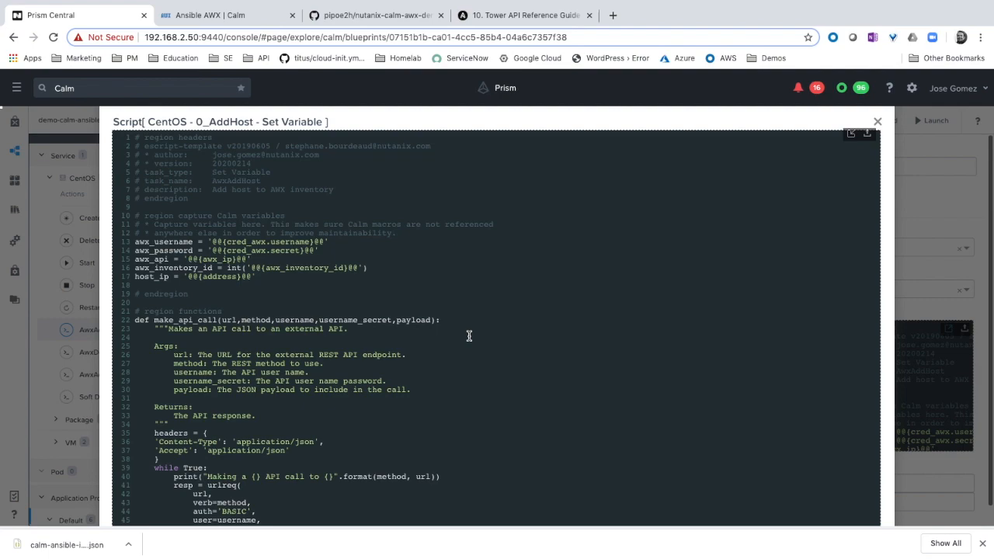
pyautogui.scroll(-1, 469, 336)
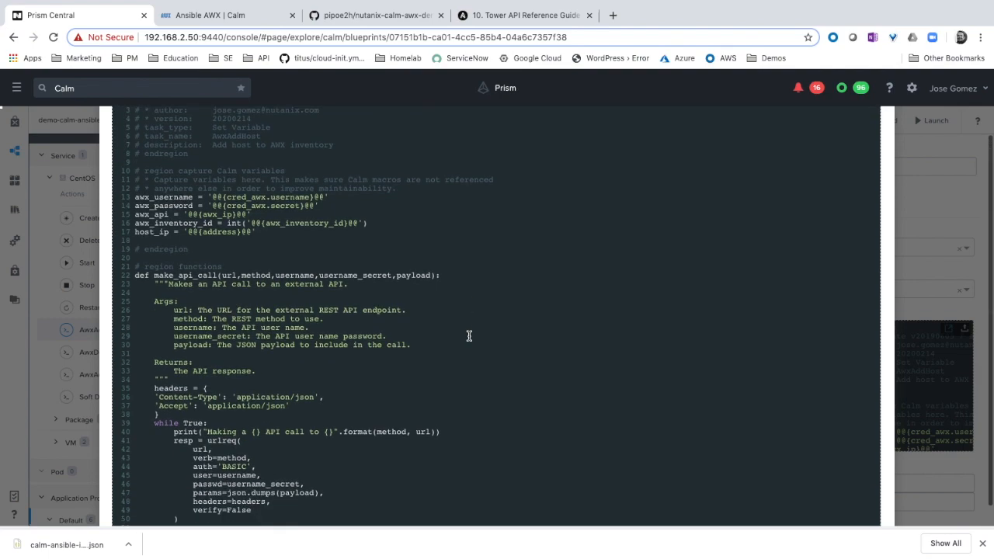
pyautogui.scroll(-2, 469, 336)
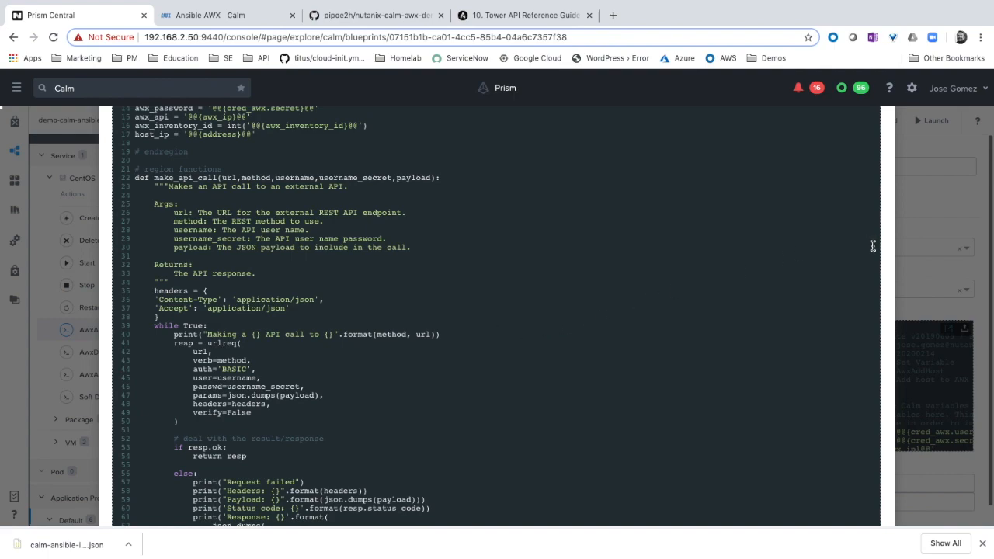
pyautogui.click(915, 205)
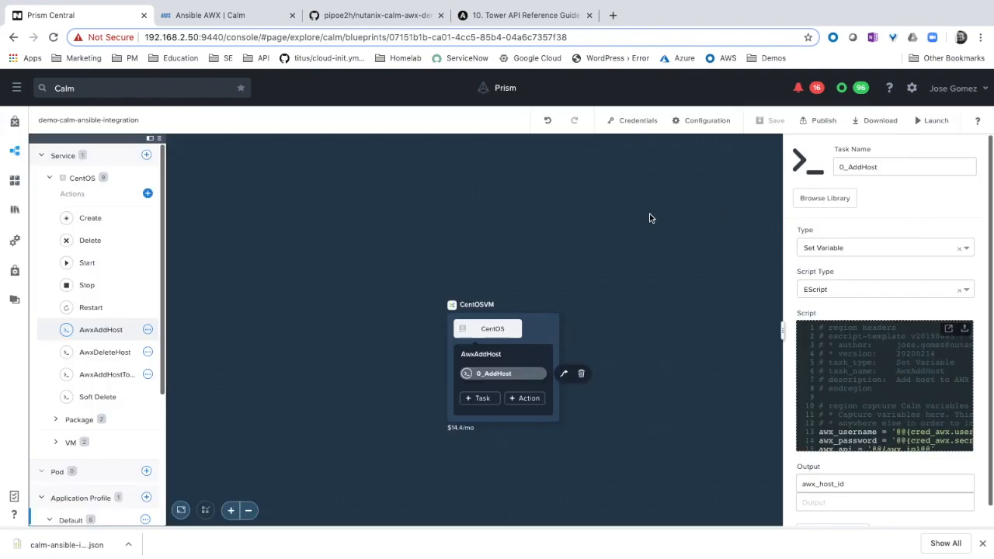
# Review the task settings of the CentOS service's AwxDeleteHost and AwxAddHostToGroups actions
pyautogui.click(103, 352)
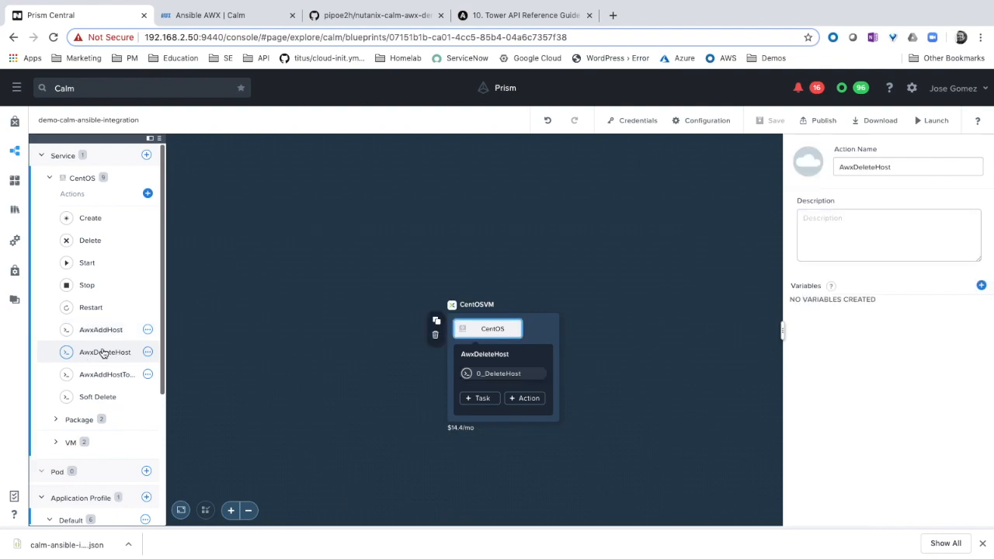
pyautogui.click(534, 375)
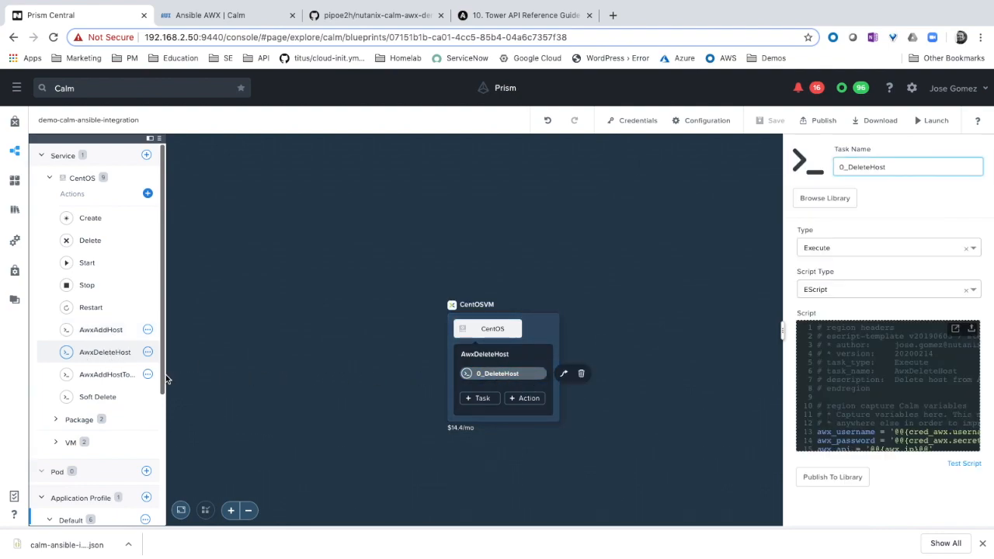
pyautogui.click(122, 383)
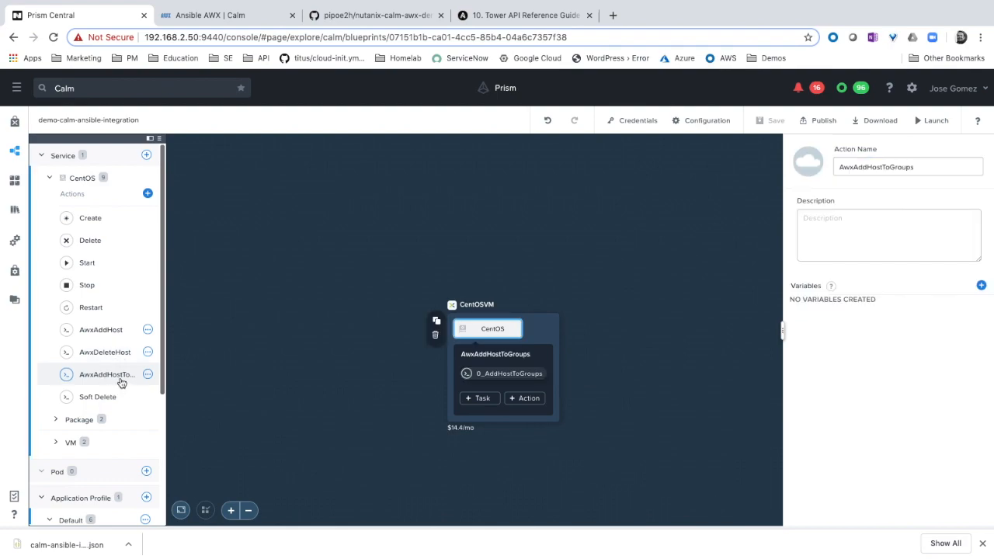
pyautogui.click(490, 374)
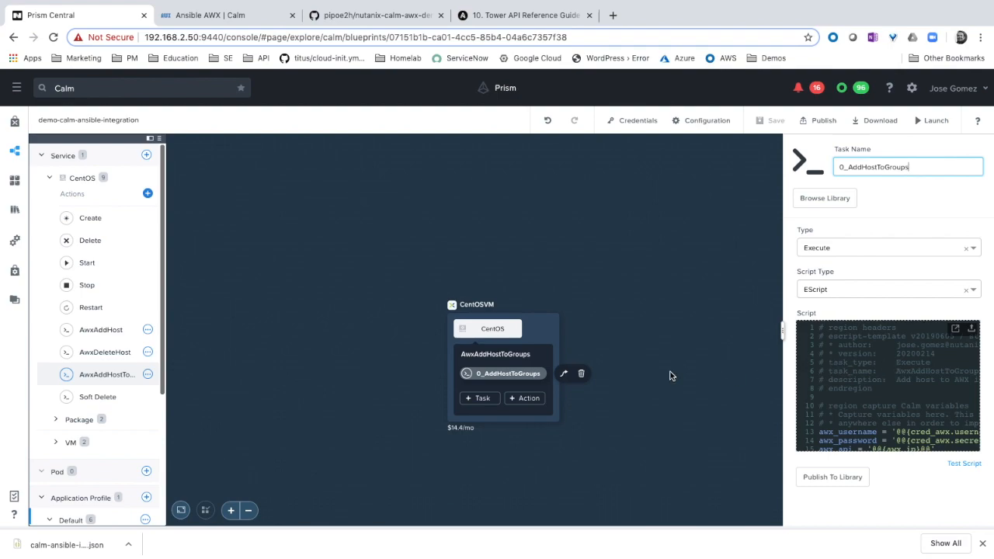
# Set the Default application profile's awx_inventory_id variable to 3 and save the blueprint
pyautogui.scroll(-1, 120, 402)
pyautogui.scroll(-1, 121, 403)
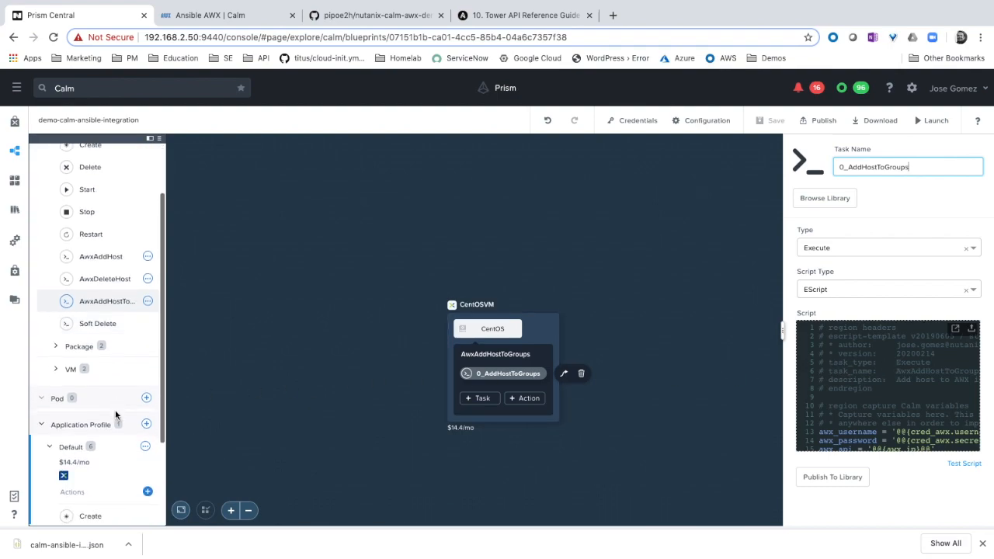
pyautogui.click(116, 451)
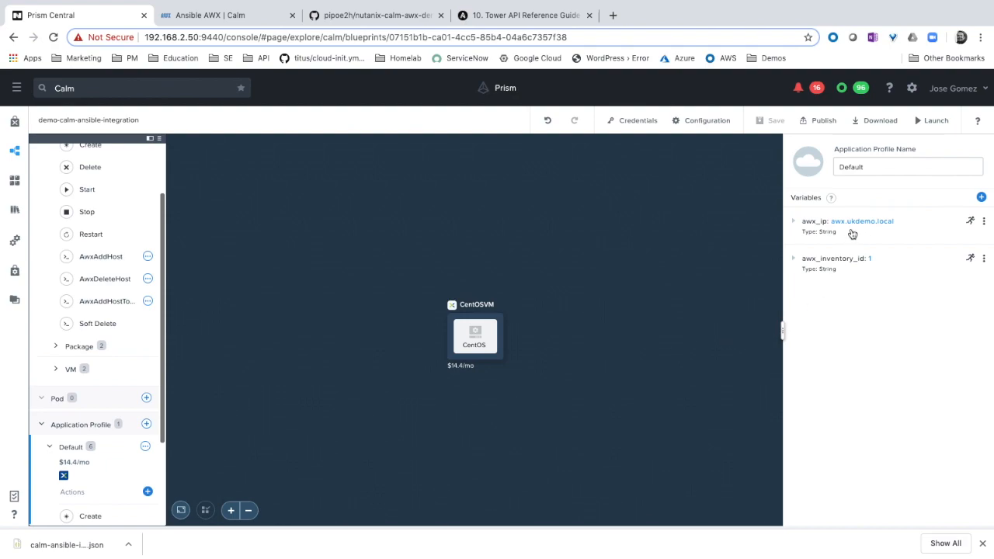
pyautogui.click(793, 223)
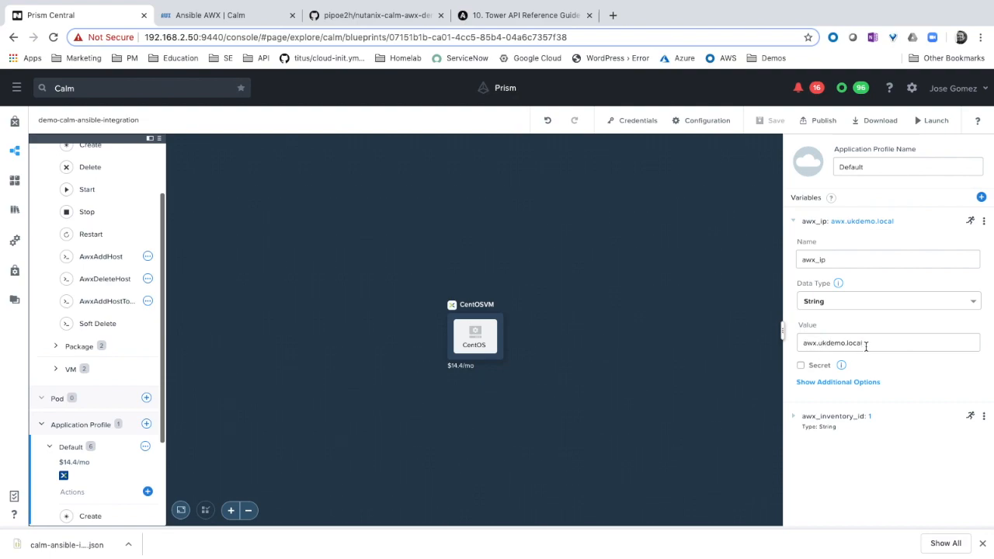
pyautogui.click(795, 420)
pyautogui.scroll(-1, 860, 416)
pyautogui.scroll(-1, 860, 417)
pyautogui.click(806, 463)
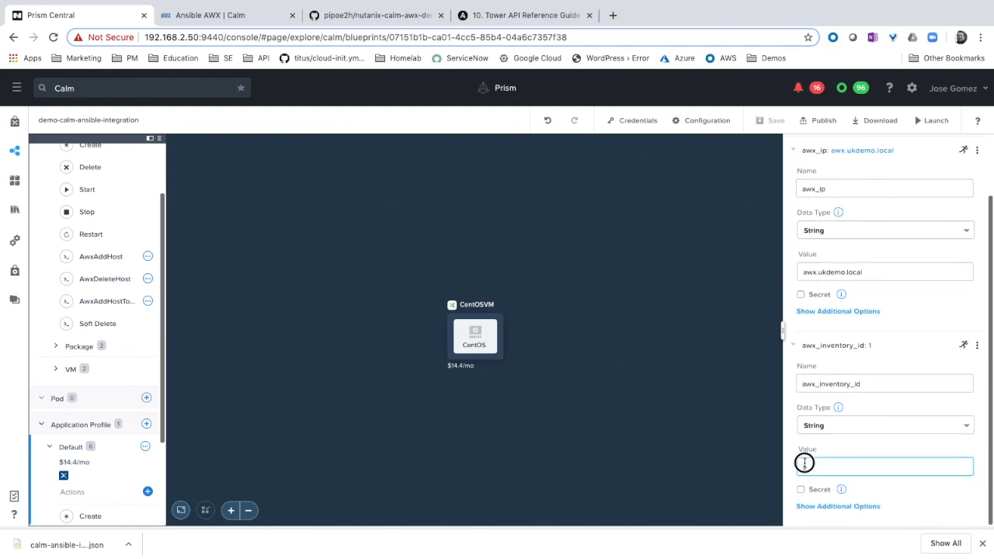
pyautogui.write('1')
pyautogui.press('BackSpace')
pyautogui.write('3')
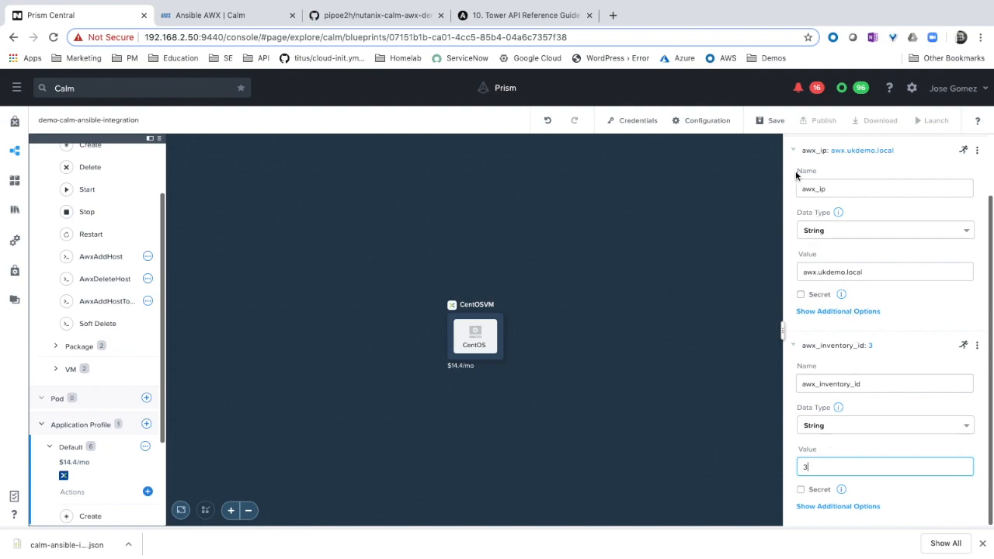
pyautogui.click(777, 126)
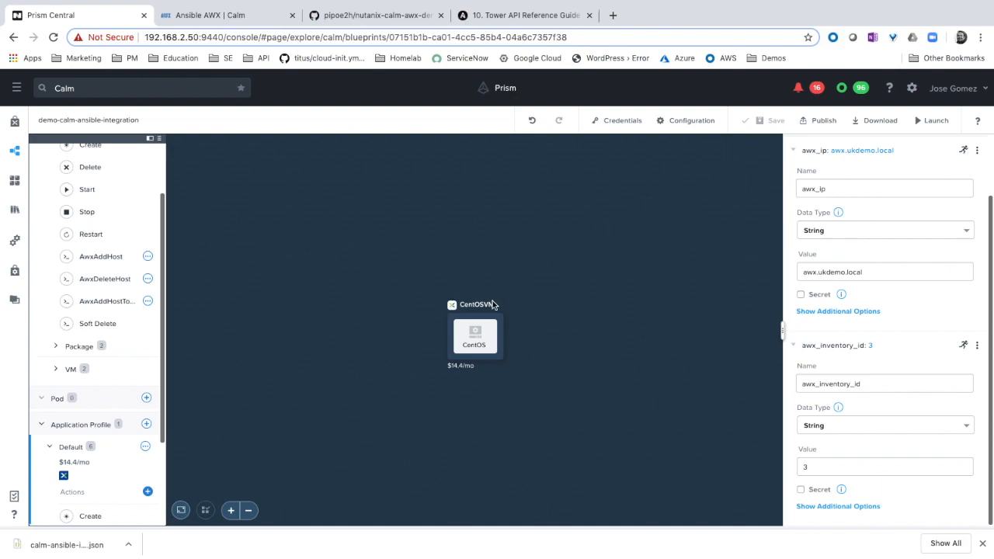
# Set the CentOS service's awx_host_groups variable to ['linux','webserver'] and save the blueprint
pyautogui.click(484, 324)
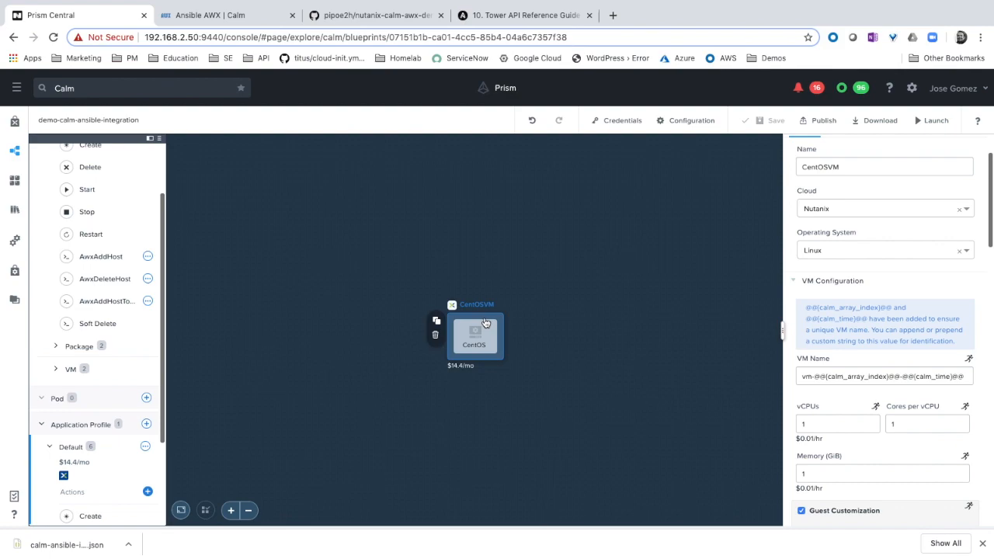
pyautogui.scroll(2, 878, 278)
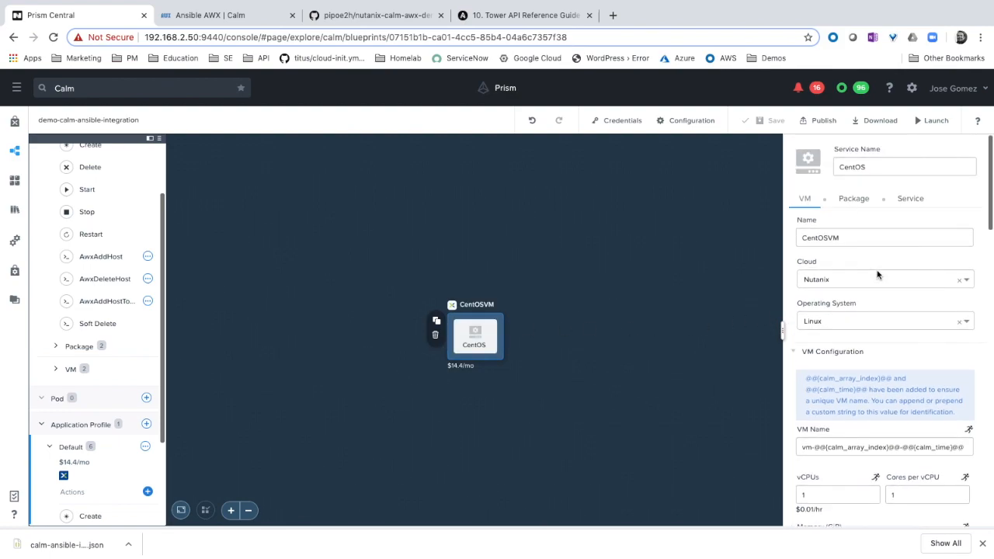
pyautogui.click(911, 200)
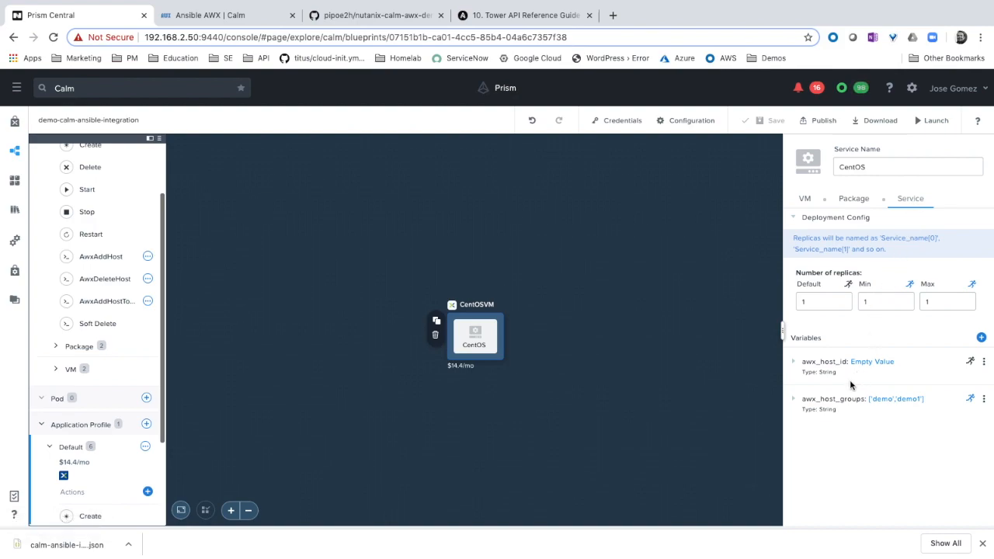
pyautogui.click(800, 406)
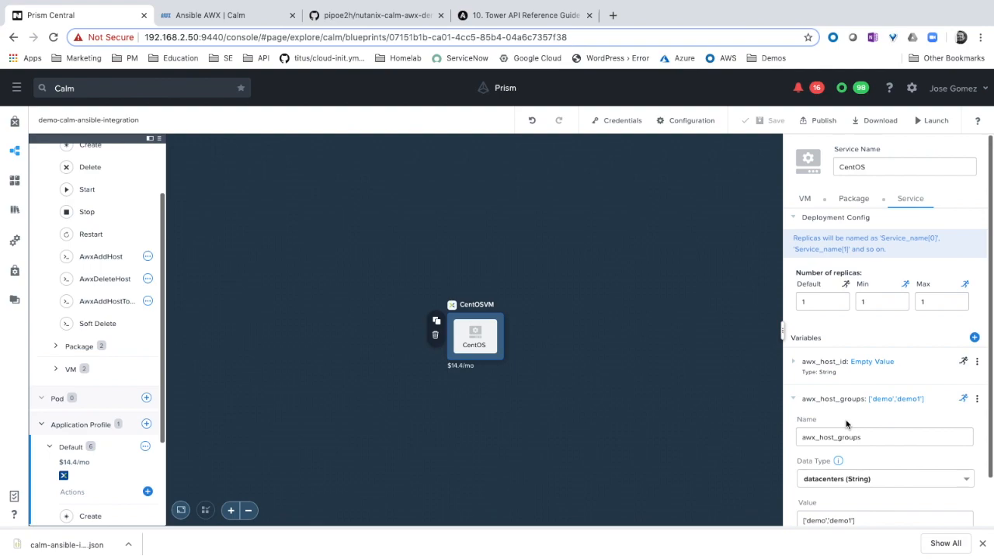
pyautogui.scroll(-1, 846, 423)
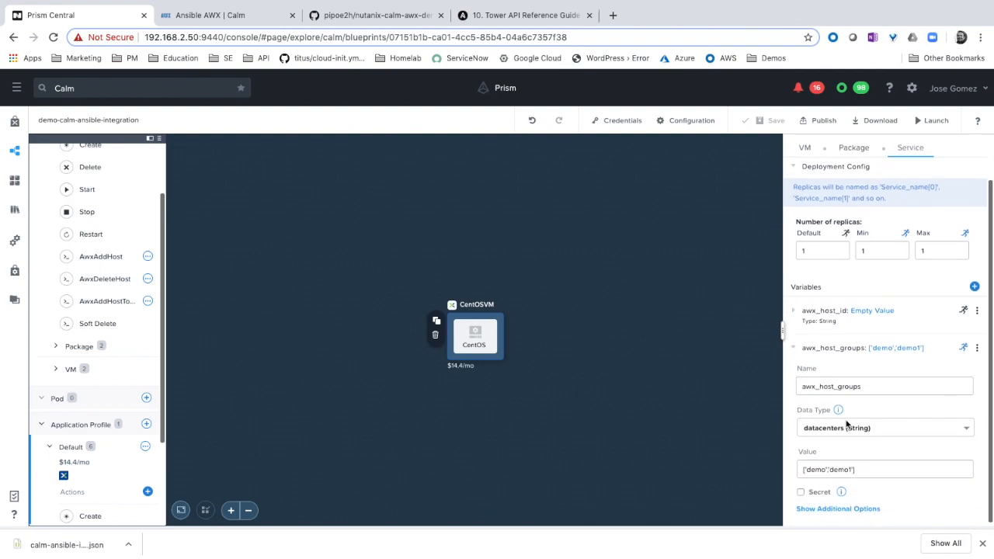
pyautogui.doubleClick(815, 467)
pyautogui.write('linux')
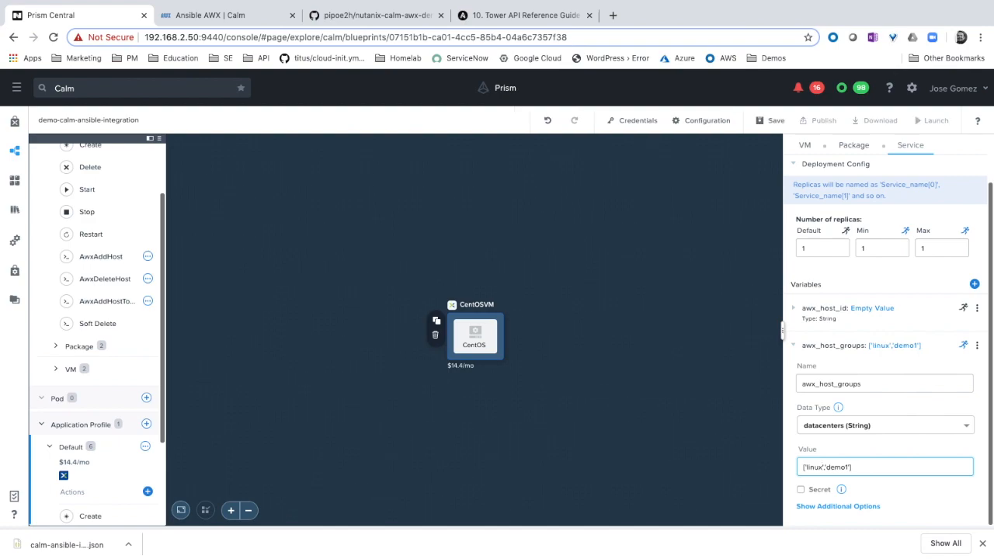
pyautogui.moveTo(848, 467); pyautogui.dragTo(826, 467)
pyautogui.write('webserver')
pyautogui.moveTo(890, 469); pyautogui.dragTo(800, 469)
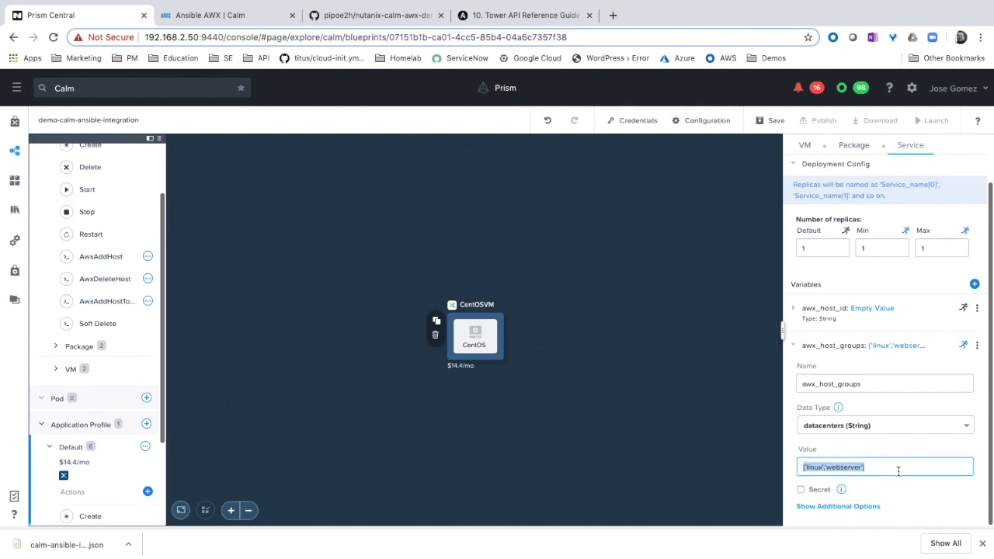
pyautogui.click(776, 124)
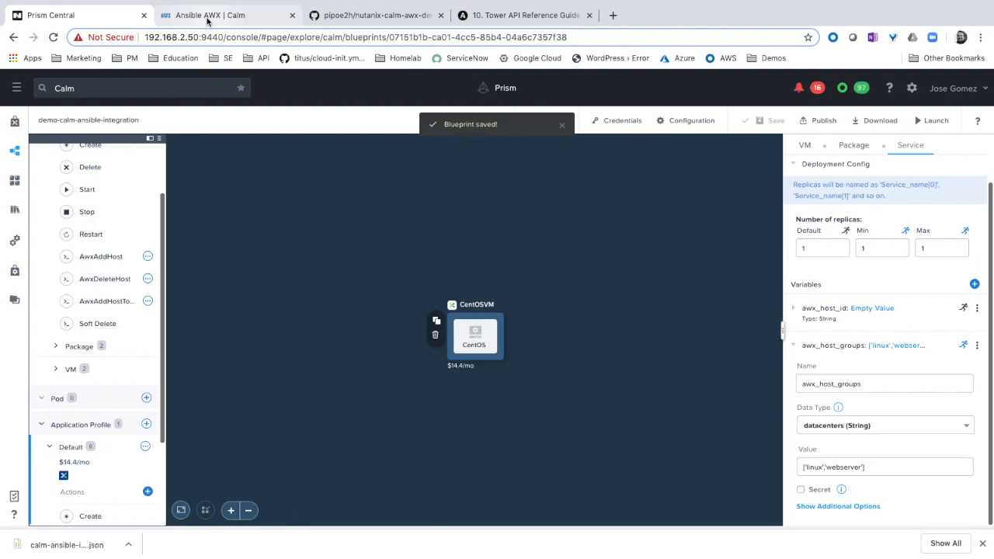
# Switch to Ansible AWX and create a group named linux in the Calm inventory
pyautogui.click(208, 16)
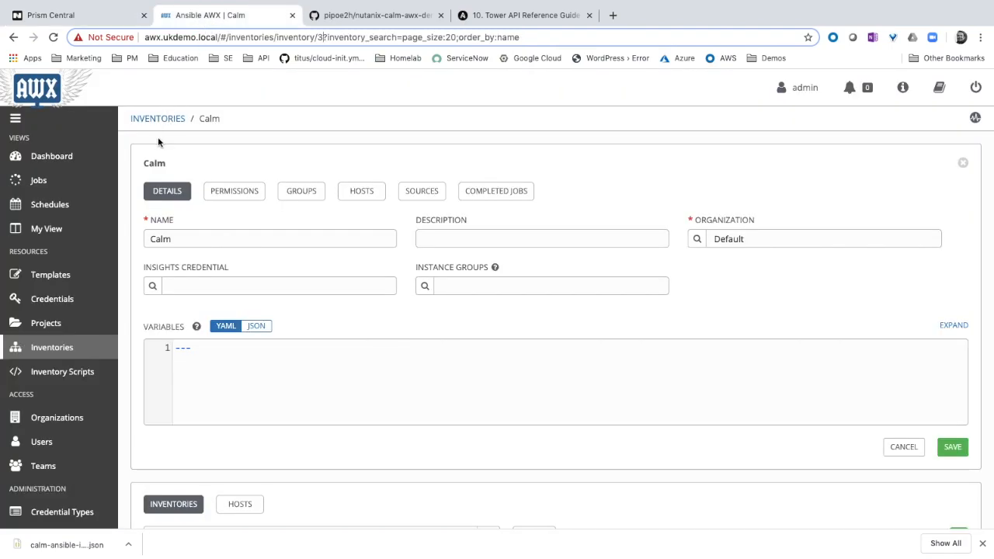
pyautogui.click(308, 194)
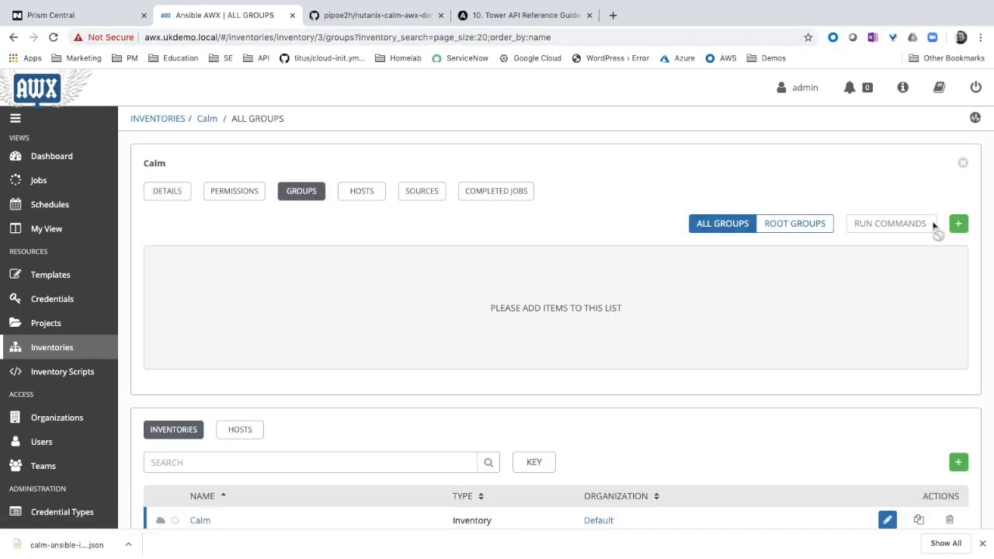
pyautogui.click(959, 224)
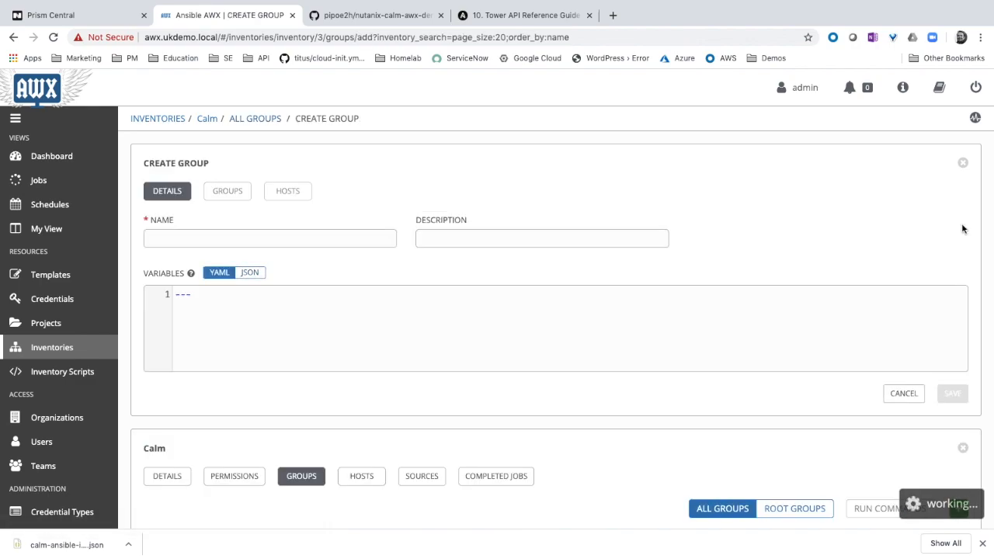
pyautogui.click(289, 234)
pyautogui.write('linux')
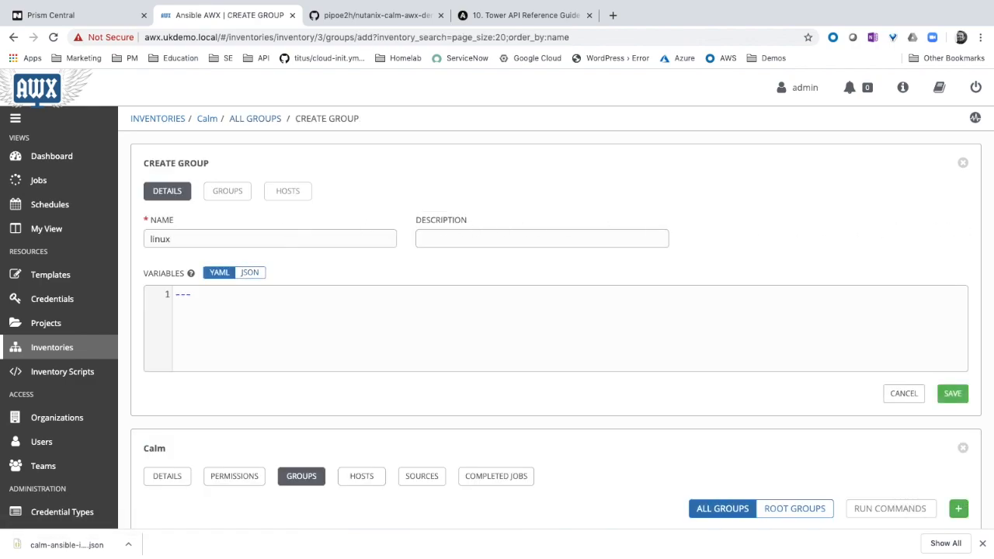
pyautogui.click(951, 397)
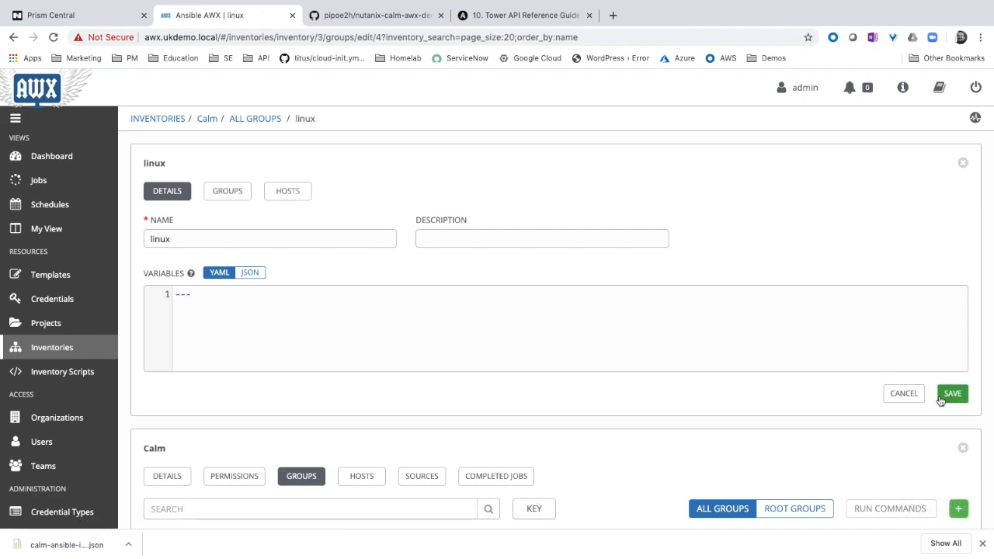
# Create a second group named webservers in the Calm inventory and return to the blueprint in Prism Central
pyautogui.scroll(-2, 836, 401)
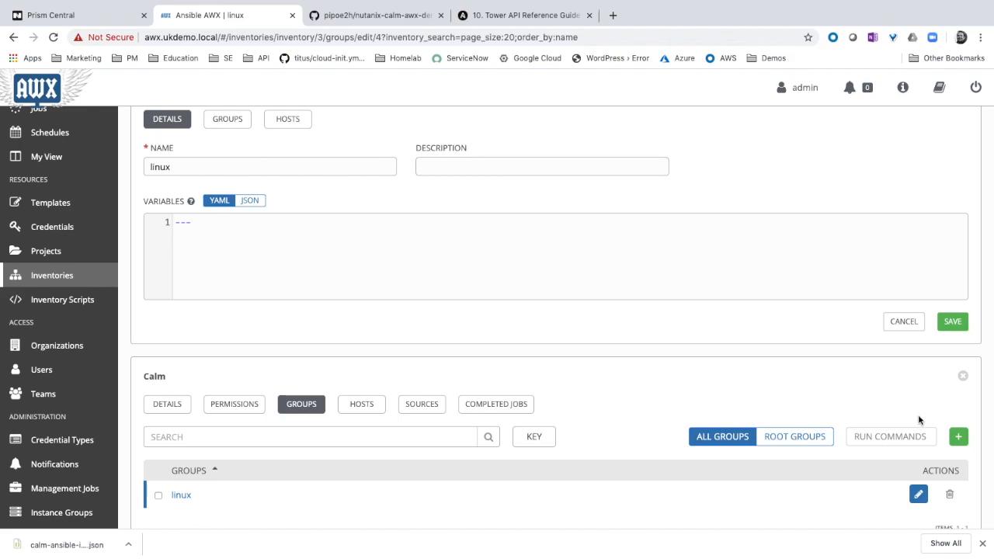
pyautogui.click(959, 437)
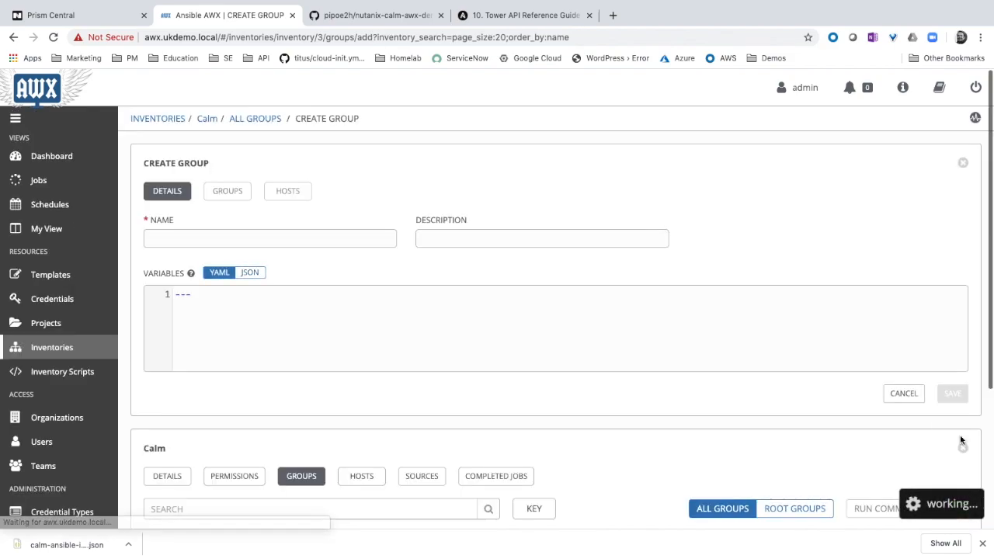
pyautogui.click(279, 237)
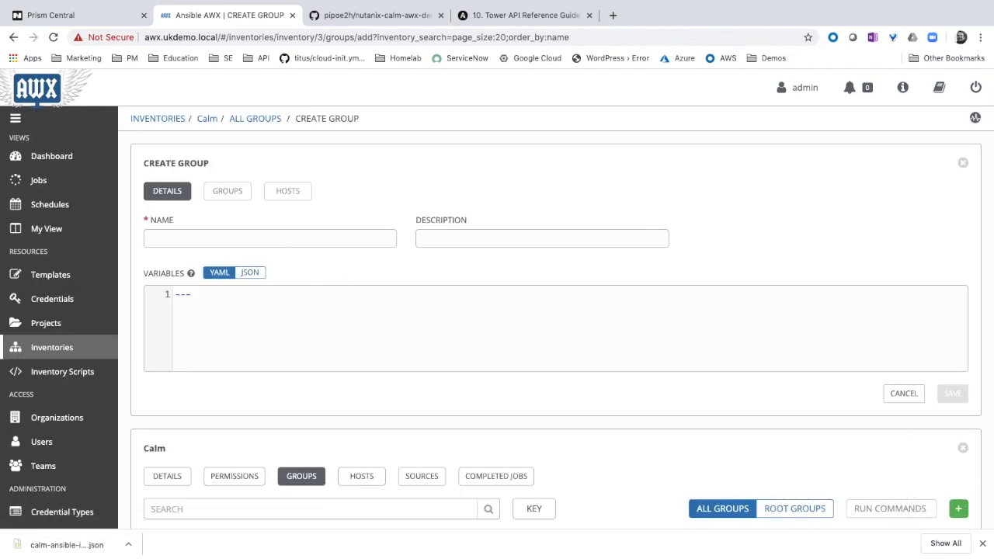
pyautogui.write('webservers')
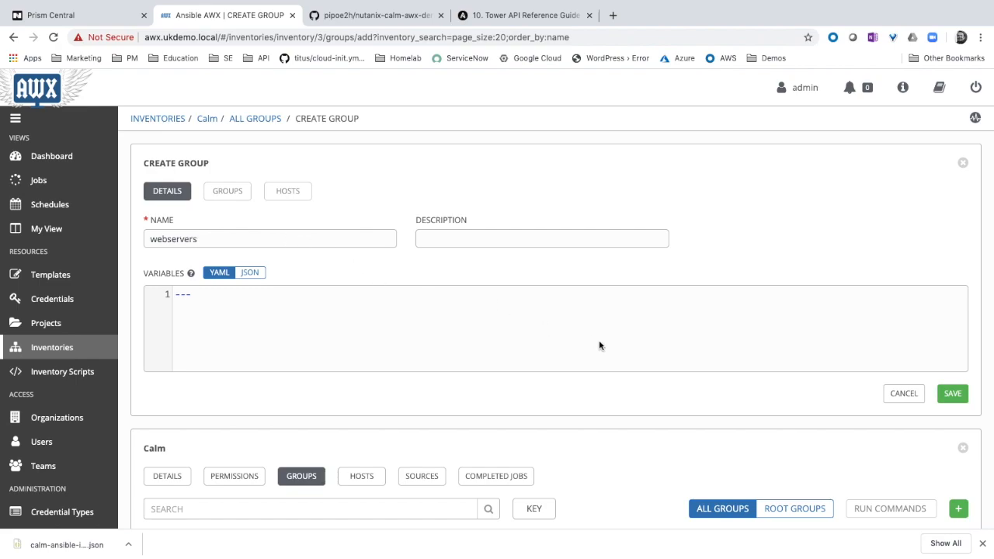
pyautogui.click(953, 398)
pyautogui.scroll(-2, 643, 382)
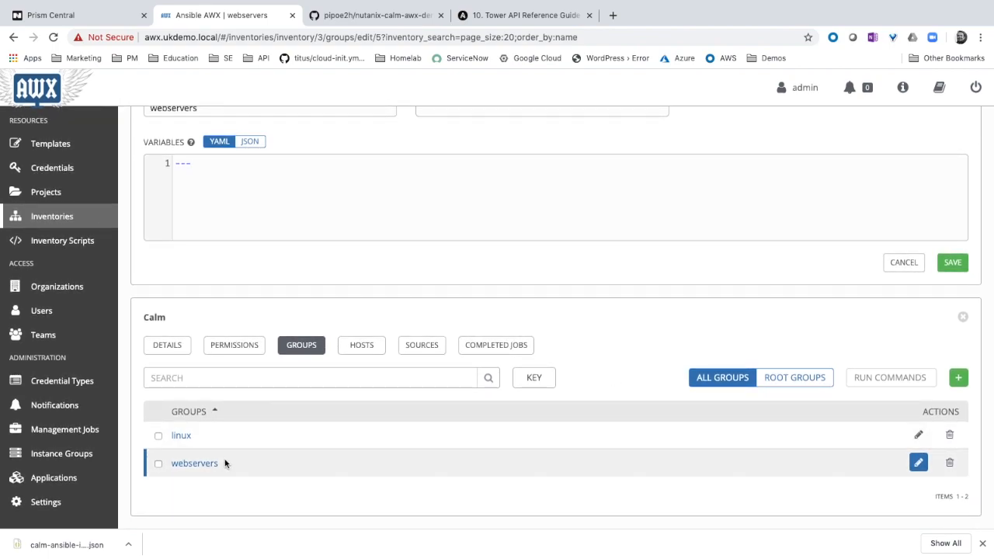
pyautogui.click(101, 15)
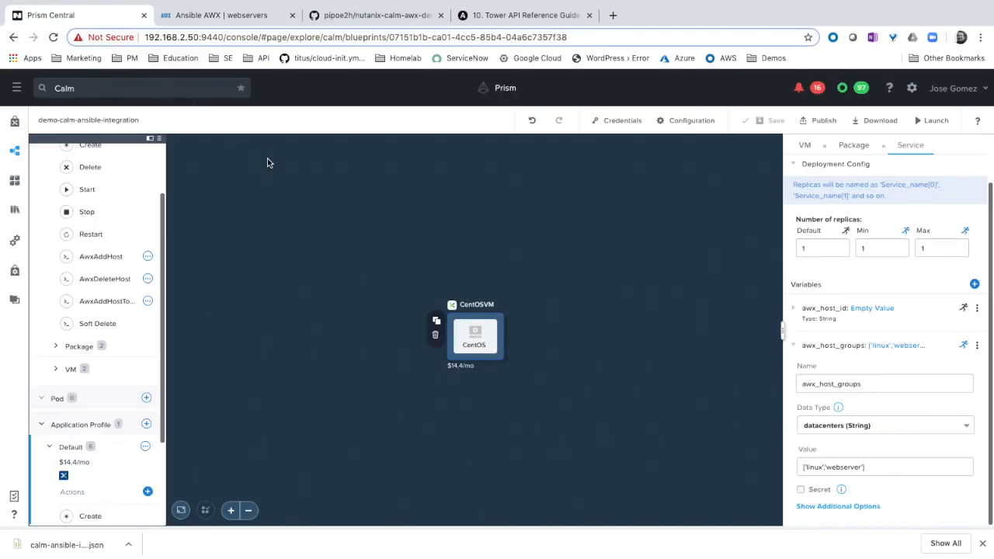
# Correct the awx_host_groups variable's value to ['linux','webservers'] and save the blueprint
pyautogui.click(834, 470)
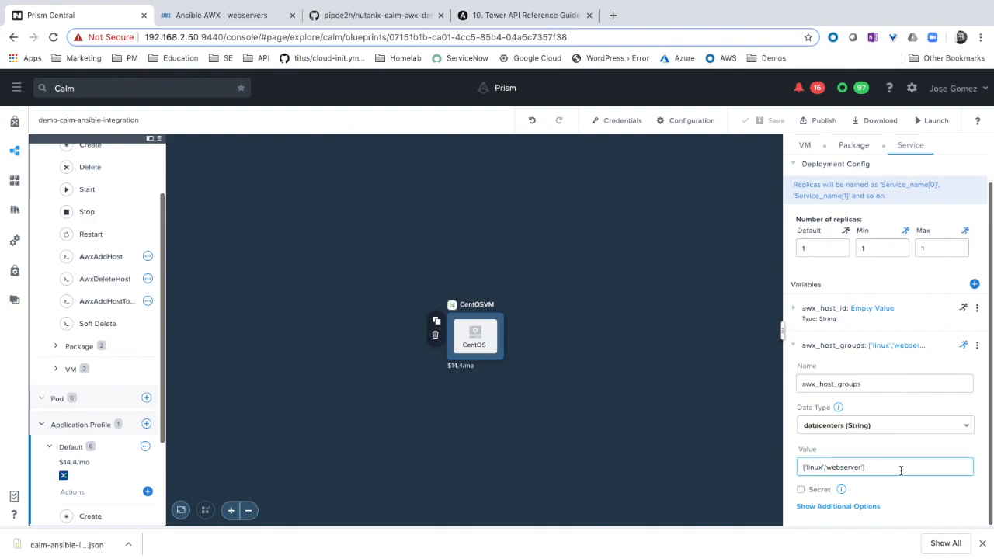
pyautogui.write('s')
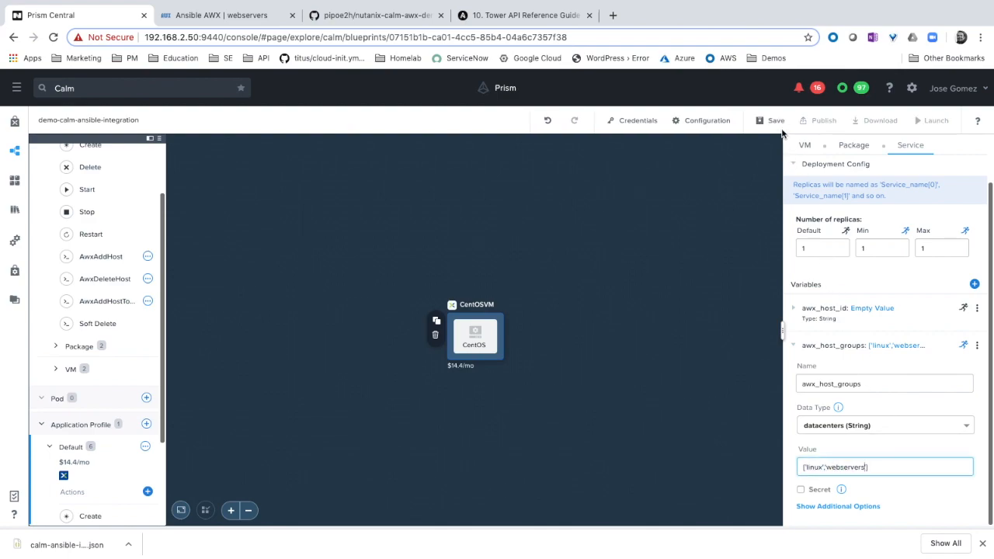
pyautogui.click(777, 122)
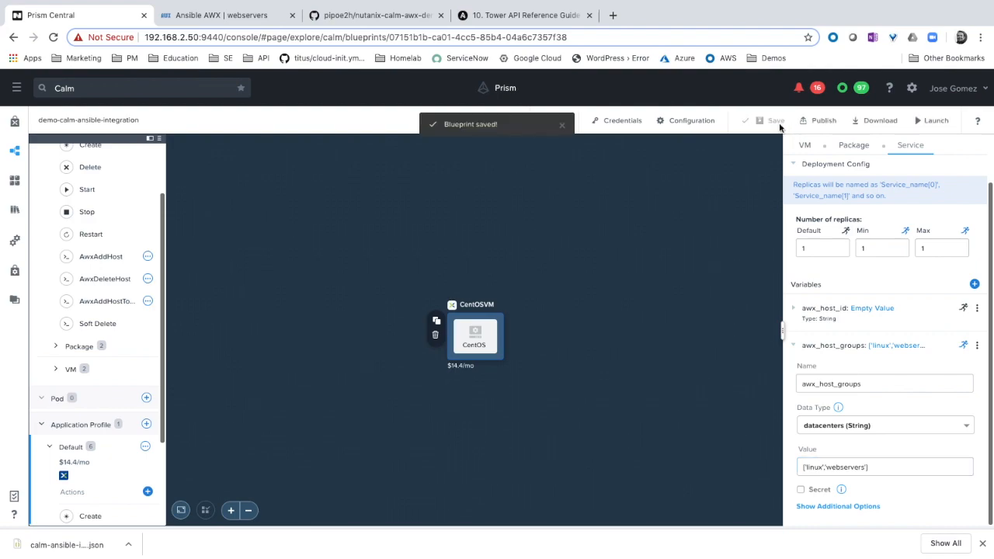
# Launch the blueprint with the Default profile as an application named jg-ansible-centos01
pyautogui.click(932, 121)
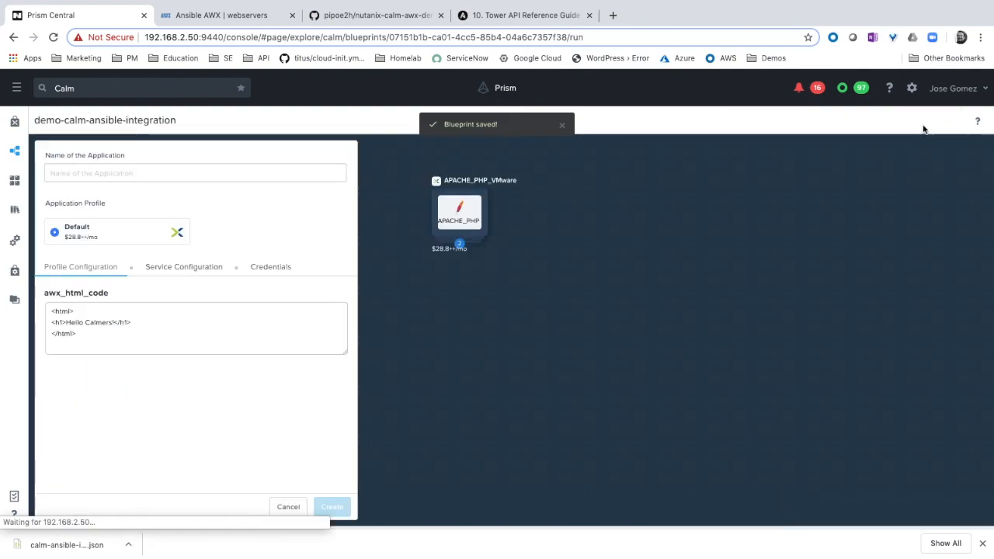
pyautogui.click(250, 175)
pyautogui.write('jg-ansible-')
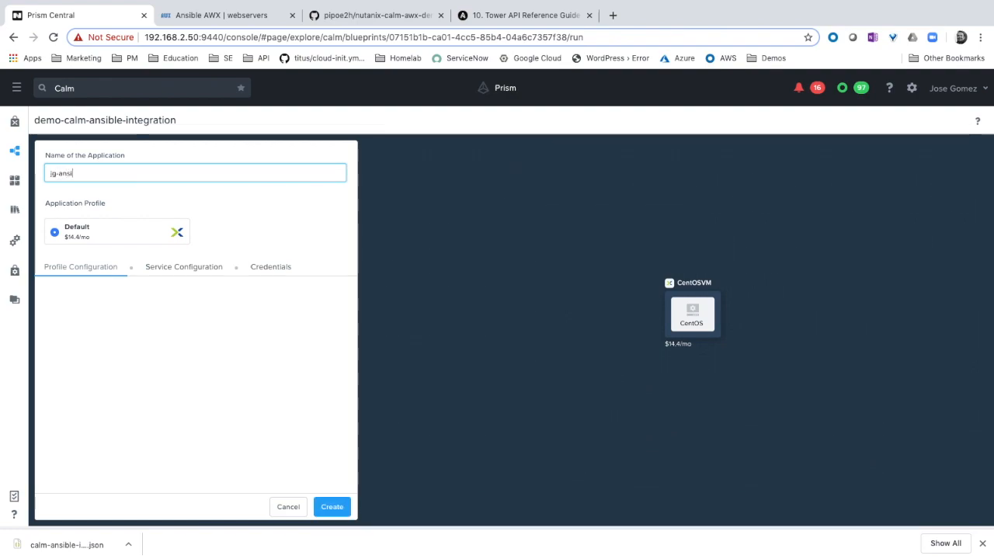
pyautogui.write('centos01')
pyautogui.click(332, 508)
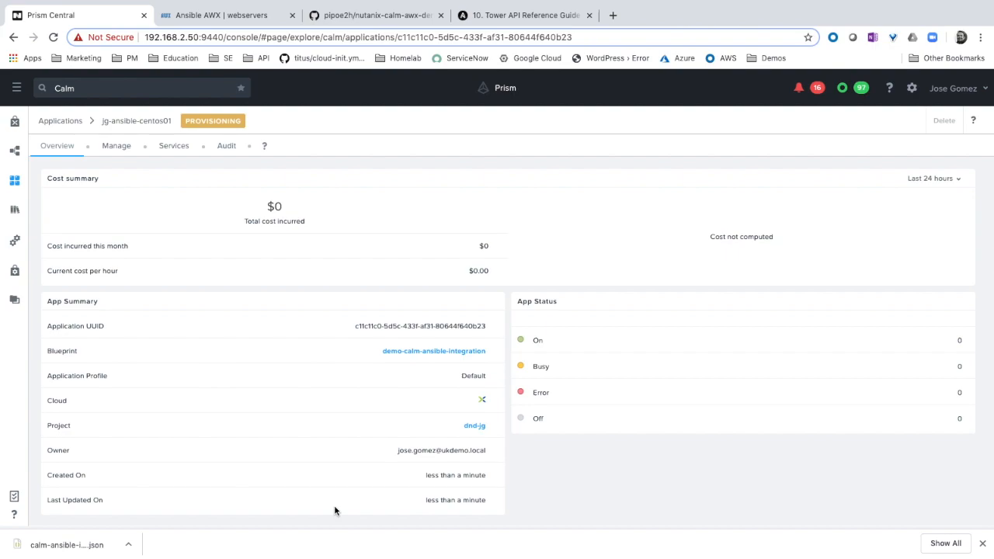
# Open the application's audit log and expand the Create run down to the CentOS Package Install tasks
pyautogui.click(231, 151)
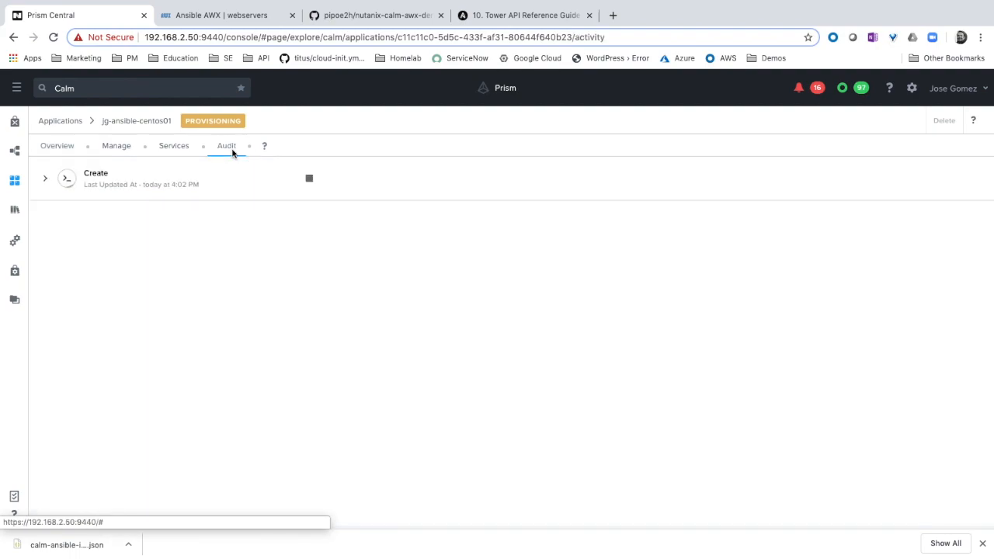
pyautogui.click(169, 185)
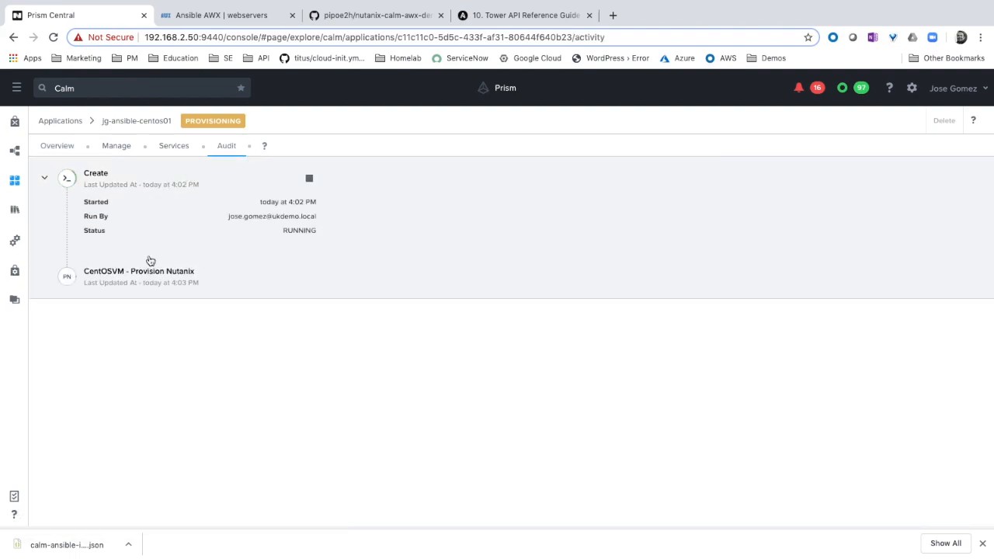
pyautogui.click(148, 280)
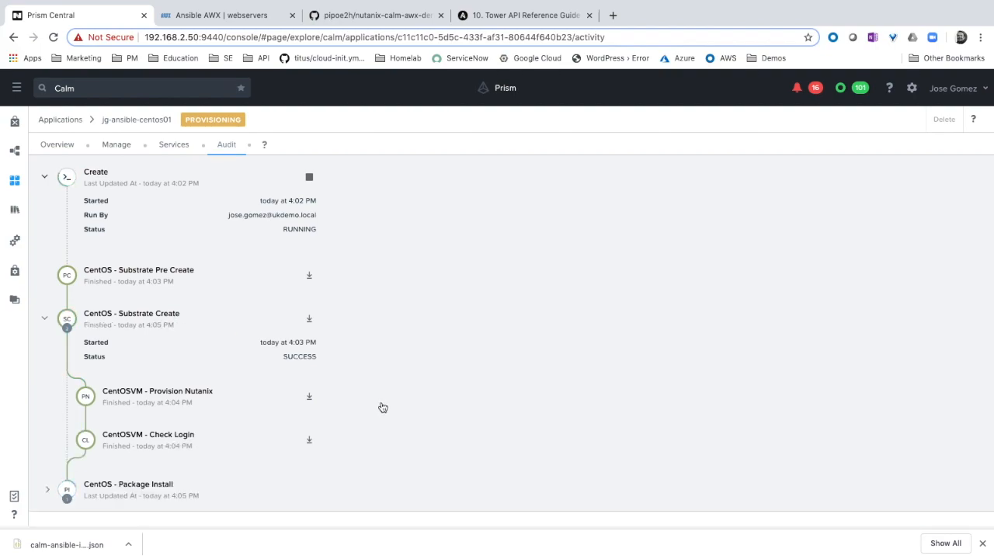
pyautogui.click(158, 488)
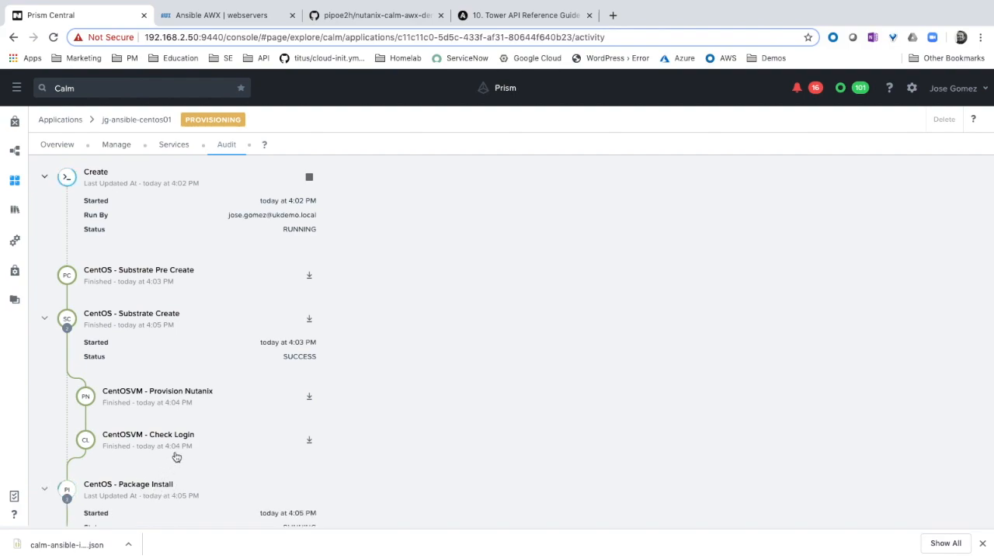
pyautogui.scroll(-2, 176, 456)
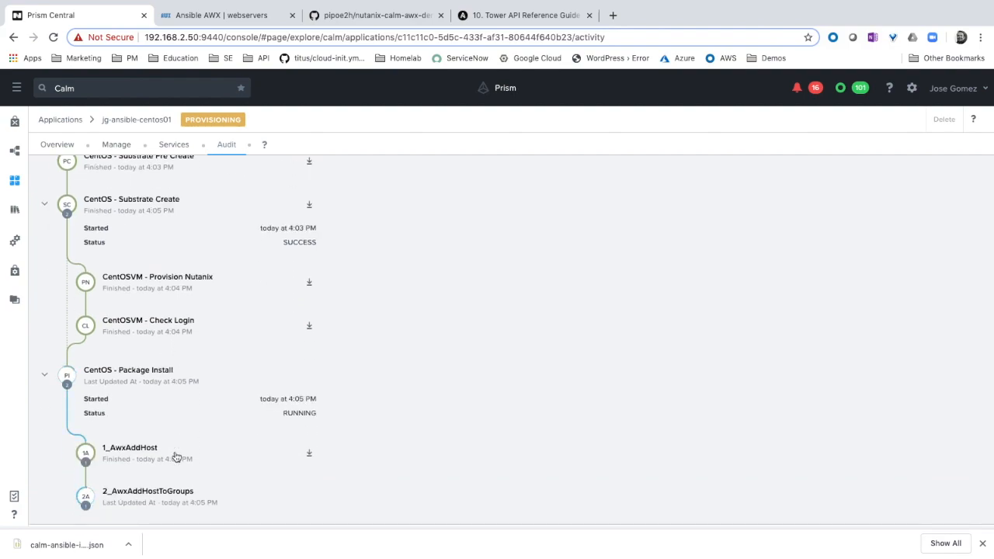
# Expand the 1_AwxAddHost task and examine the output of its 0_AddHost script
pyautogui.click(167, 456)
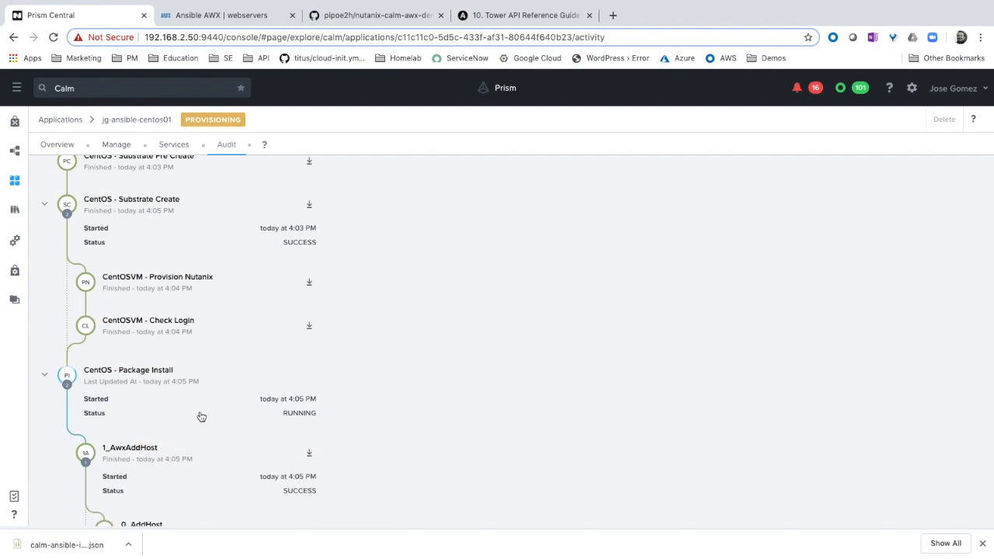
pyautogui.scroll(-2, 200, 415)
pyautogui.click(191, 429)
pyautogui.scroll(-2, 190, 428)
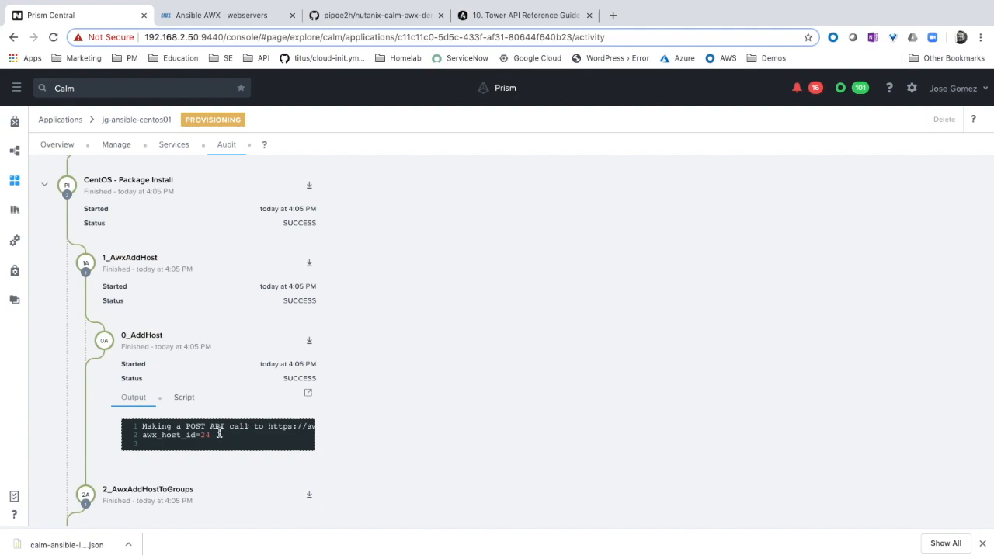
# Expand the 2_AwxAddHostToGroups task and examine its 0_AddHostToGroups output for the group assignments
pyautogui.scroll(-2, 219, 434)
pyautogui.click(196, 430)
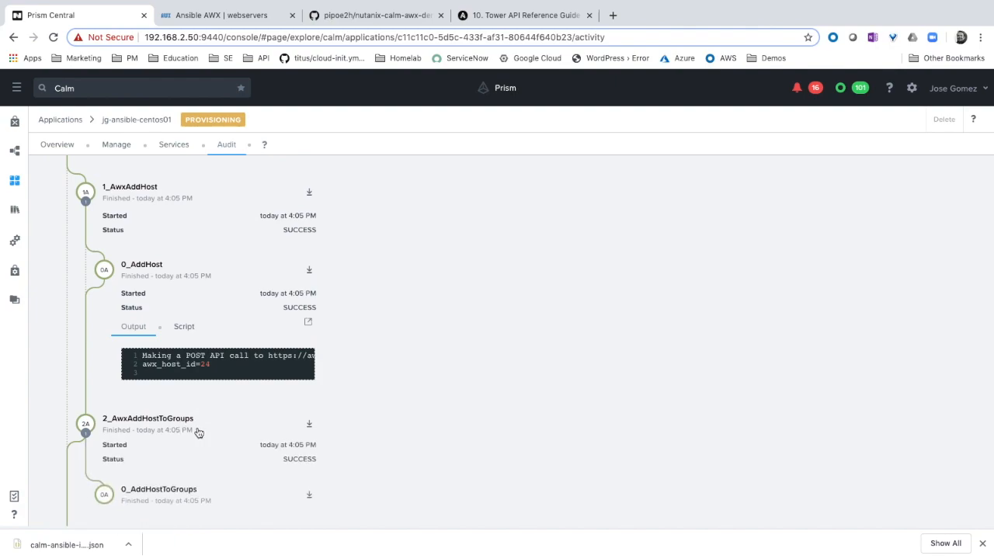
pyautogui.scroll(-3, 212, 444)
pyautogui.click(171, 411)
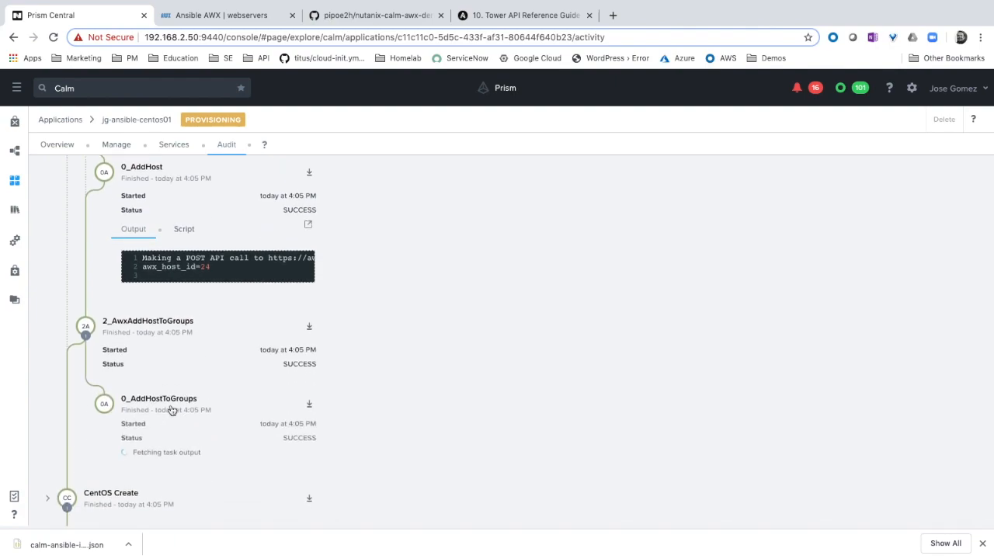
pyautogui.scroll(-2, 215, 458)
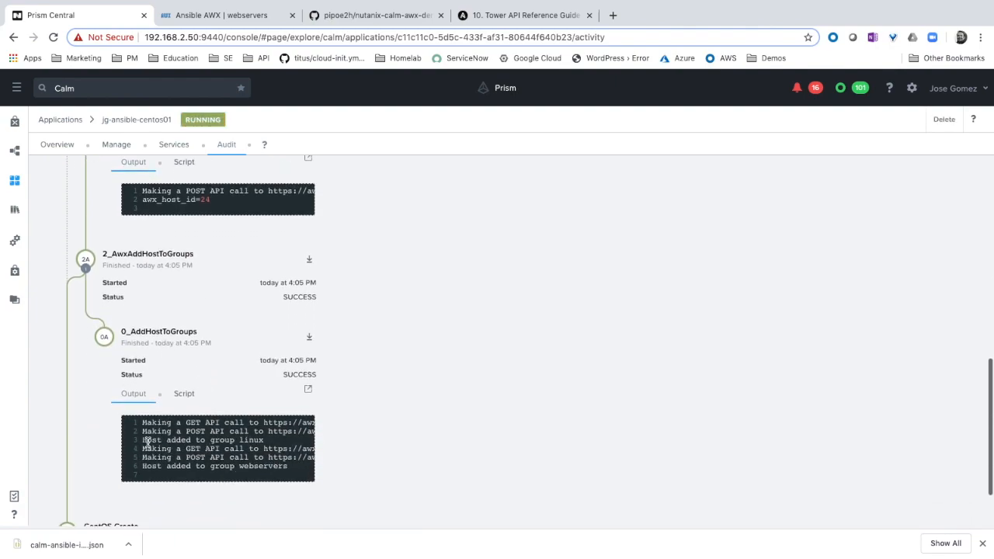
pyautogui.moveTo(143, 441); pyautogui.dragTo(266, 441)
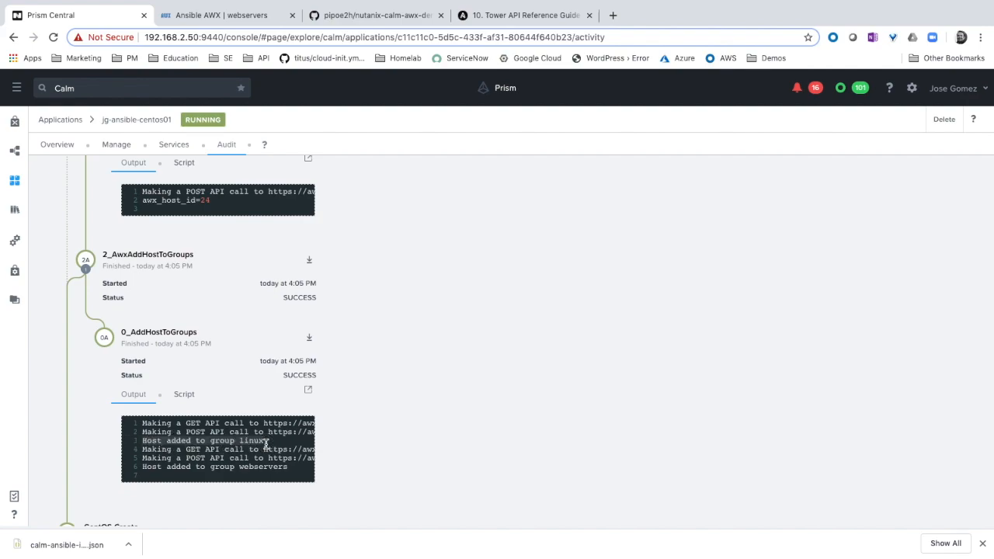
pyautogui.moveTo(143, 467); pyautogui.dragTo(259, 467)
pyautogui.scroll(-1, 259, 468)
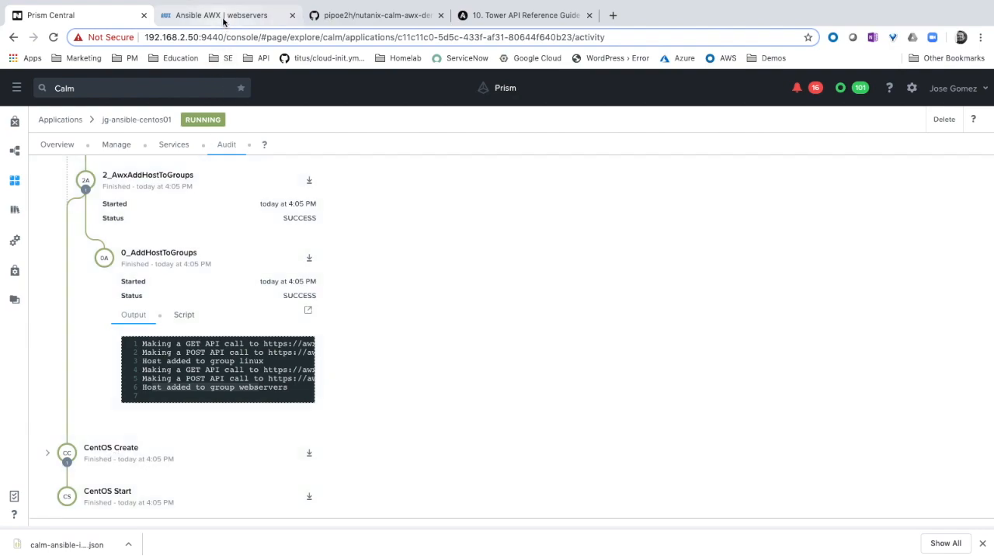
# Switch to Ansible AWX and check the Calm inventory's host list and related groups
pyautogui.click(223, 20)
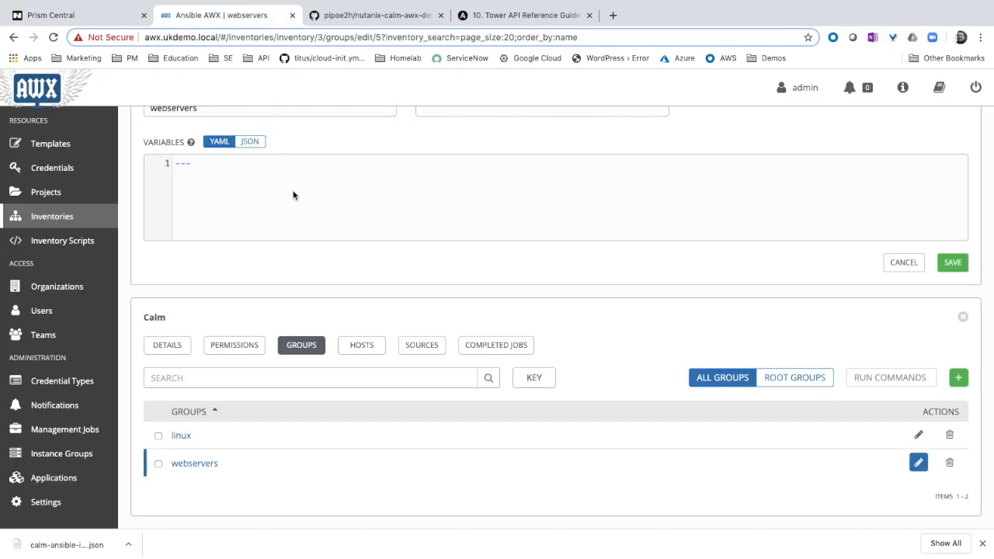
pyautogui.click(66, 218)
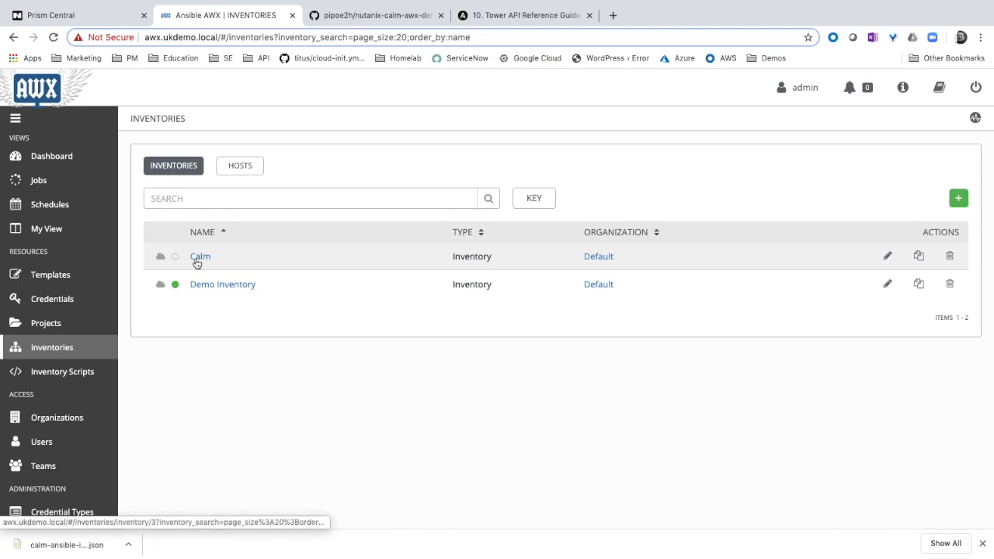
pyautogui.click(197, 258)
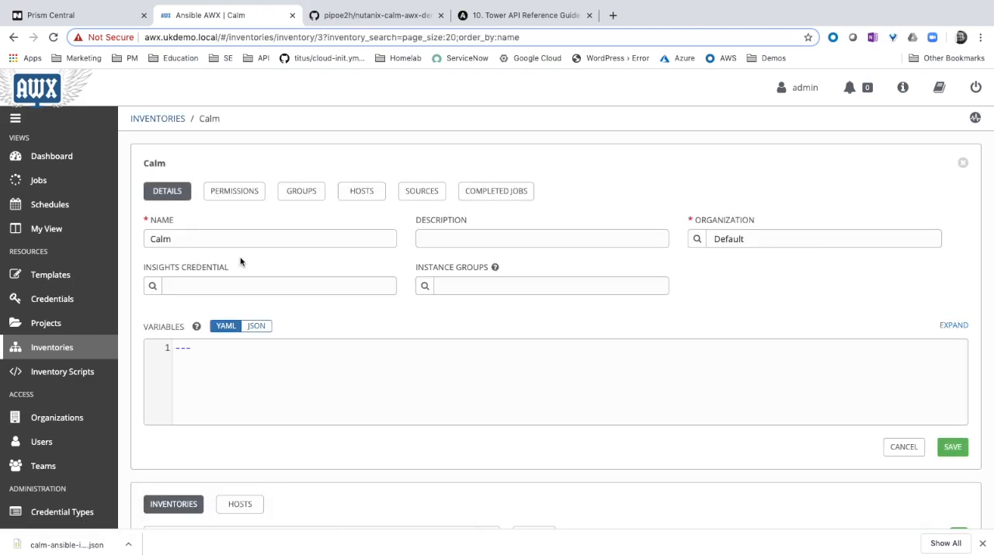
pyautogui.click(365, 199)
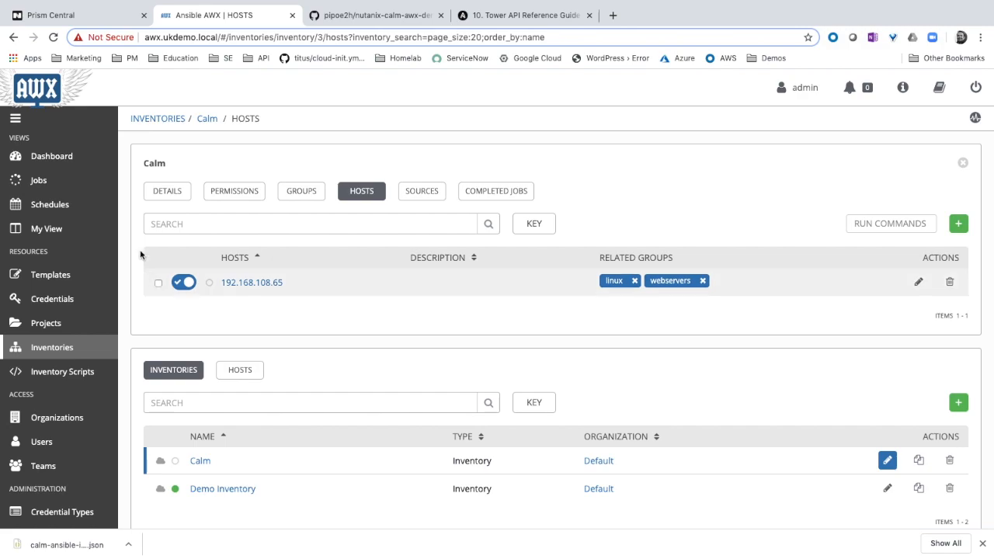
# Return to Prism Central and delete the jg-ansible-centos01 application, confirming the deletion
pyautogui.click(62, 16)
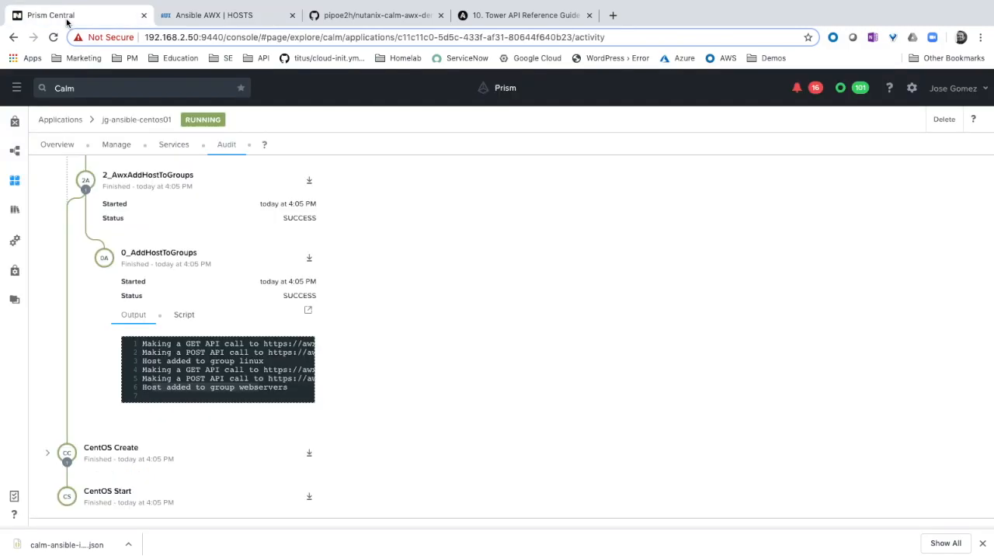
pyautogui.click(949, 120)
pyautogui.click(633, 231)
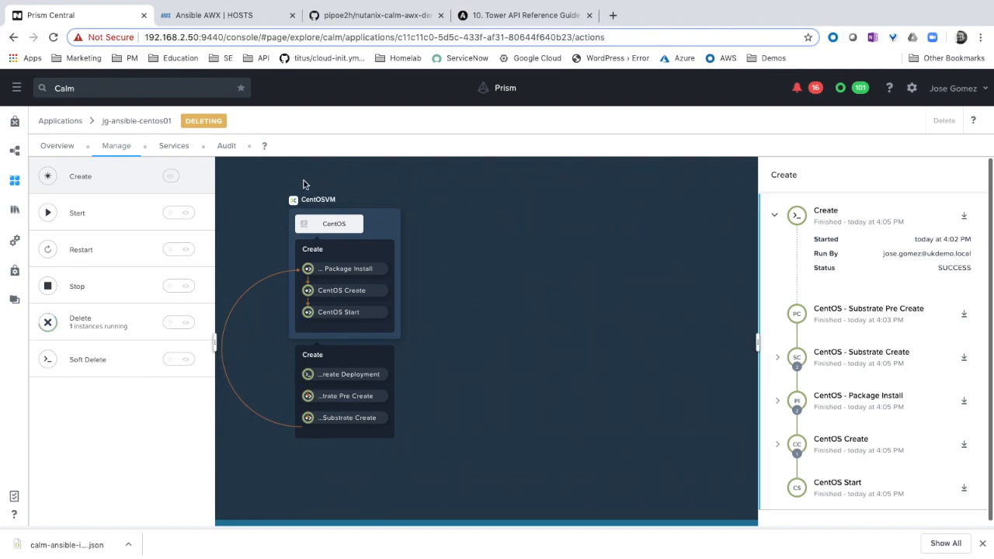
# Examine the Delete run in the audit log, expanding Package Uninstall and 1_AwxDeleteHost to the 0_DeleteHost output
pyautogui.click(227, 148)
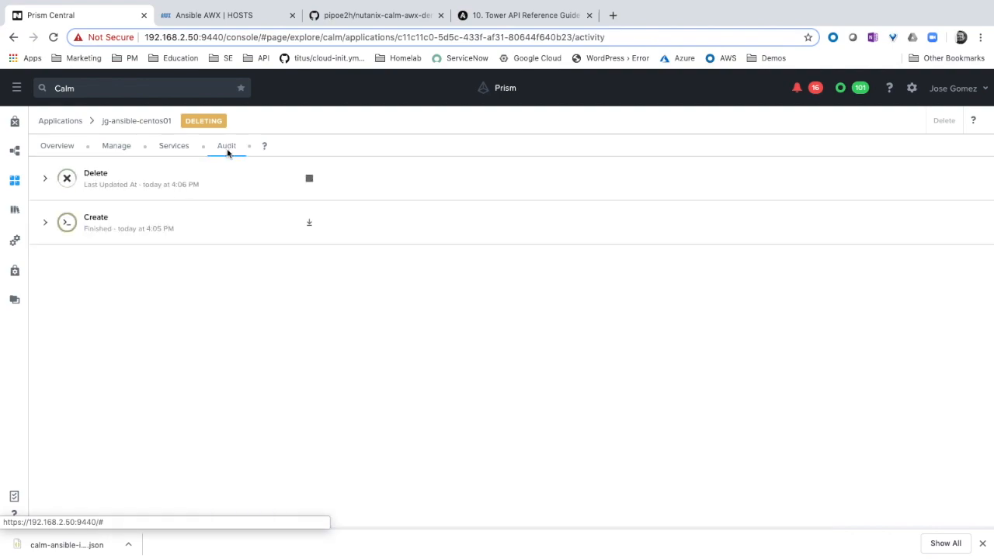
pyautogui.click(205, 180)
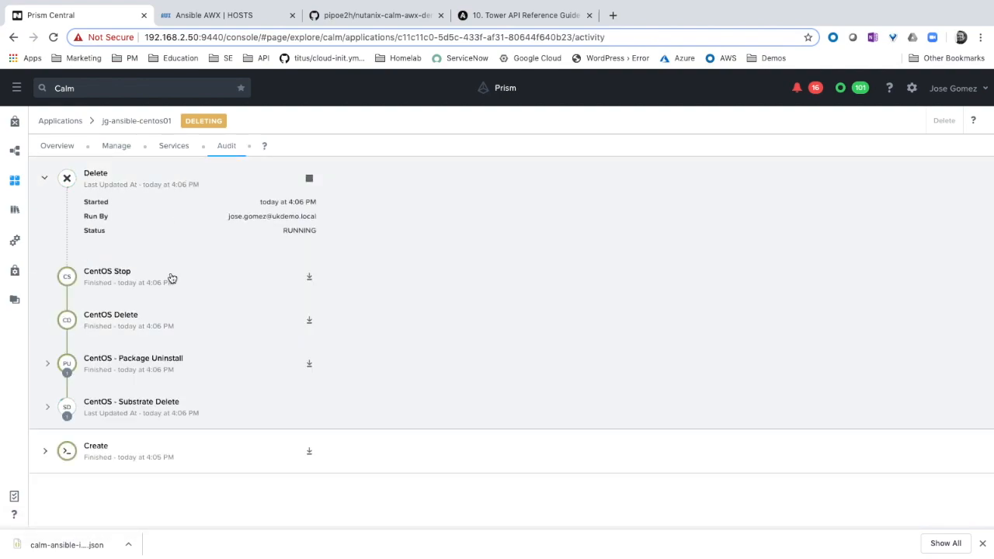
pyautogui.click(167, 362)
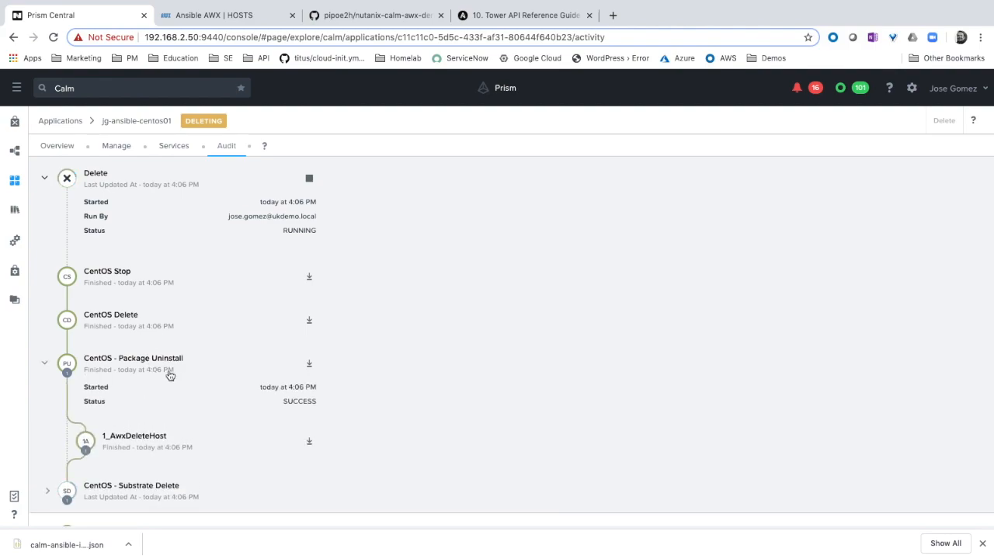
pyautogui.click(142, 445)
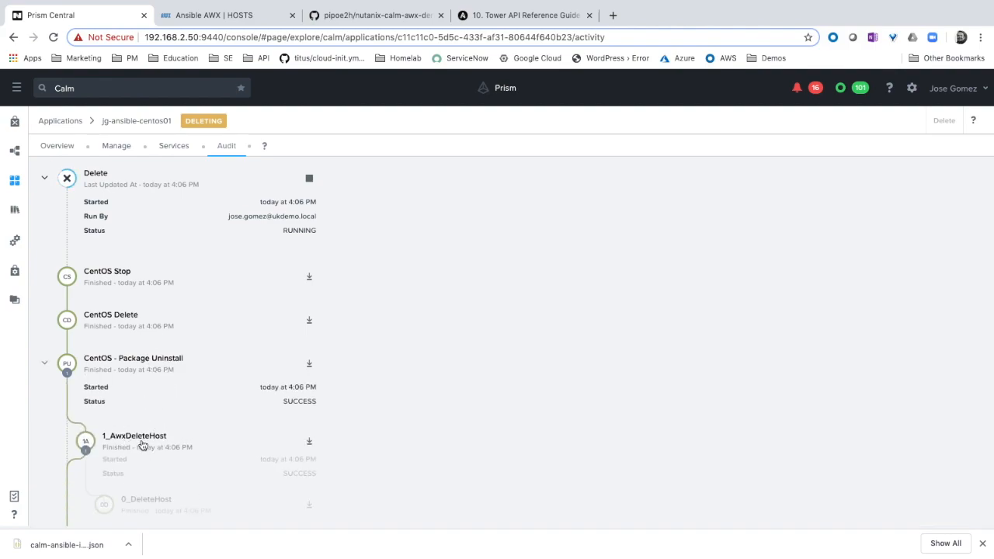
pyautogui.scroll(-1, 174, 468)
pyautogui.click(171, 473)
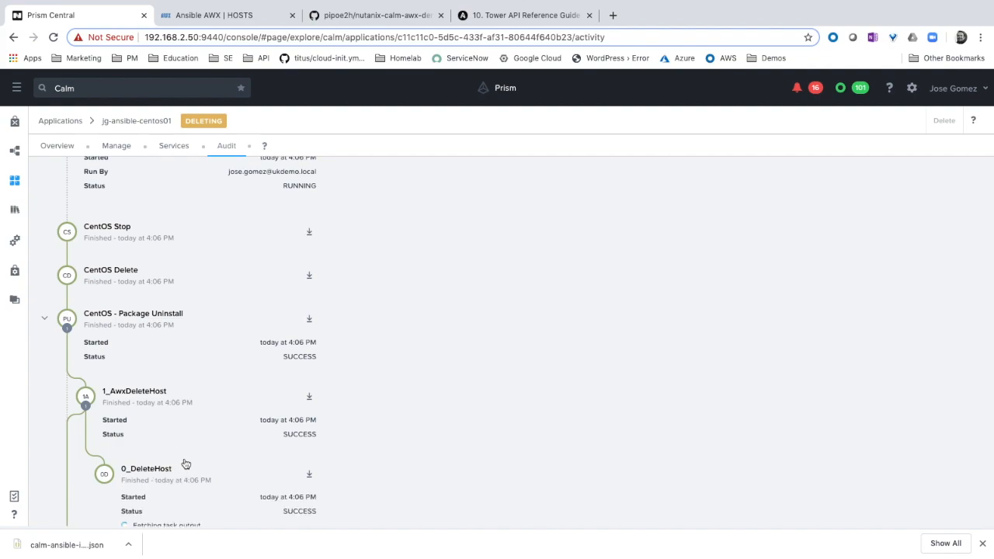
pyautogui.scroll(-3, 184, 464)
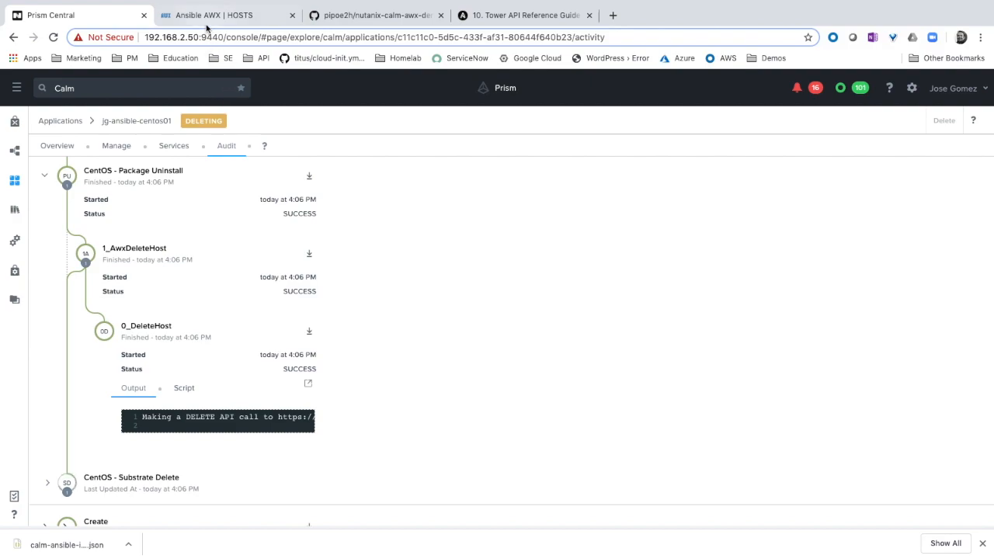
# Switch to Ansible AWX and reload the Calm inventory's host list to check the deleted VM's host entry
pyautogui.click(204, 17)
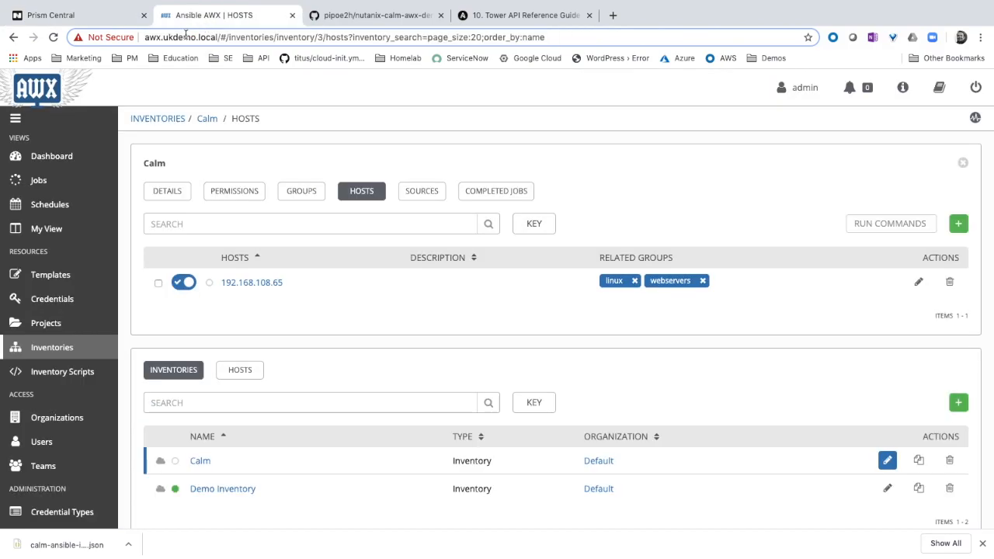
pyautogui.click(302, 194)
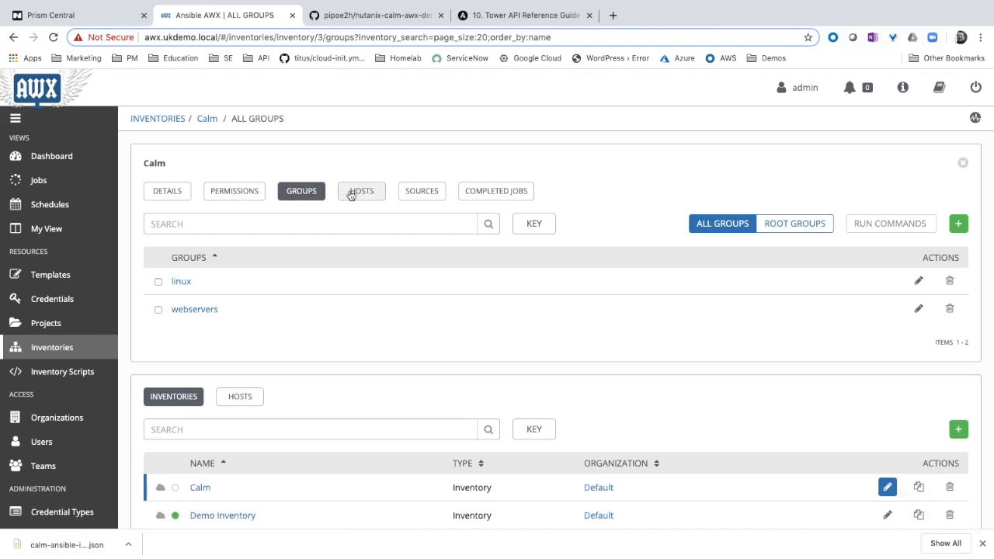
pyautogui.click(351, 195)
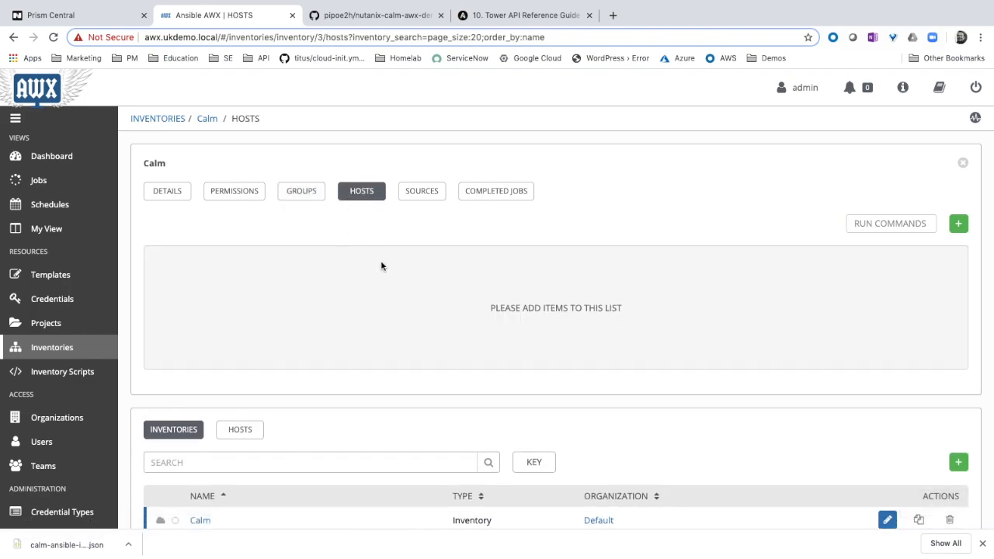